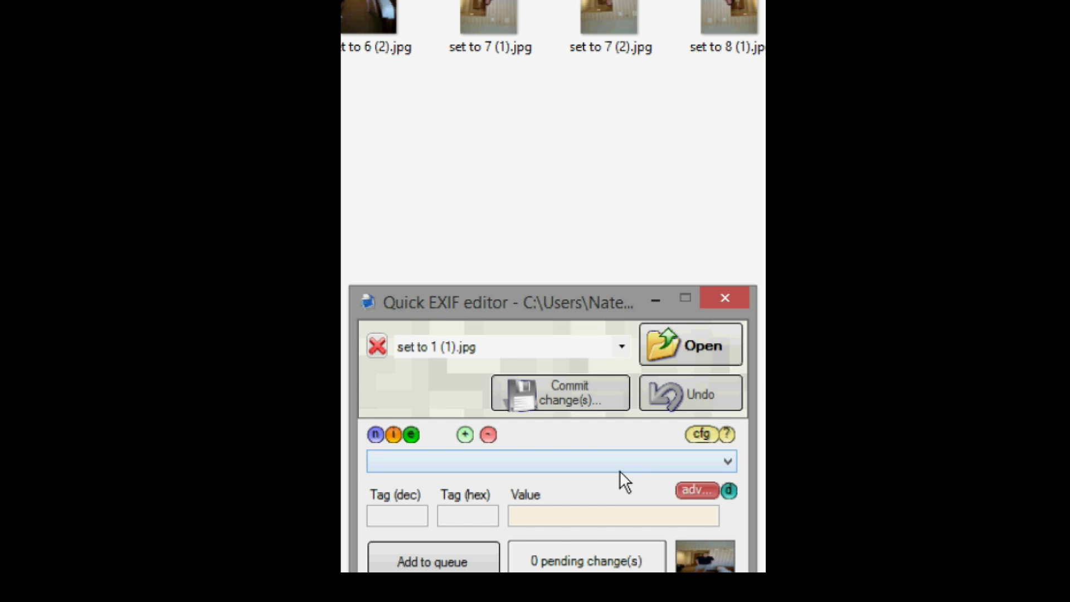
- Open the EXIF tag dropdown in Quick EXIF Editor to list tags like DateTime and EquipMake
{"action": "left_click", "coordinate": [619, 468]}
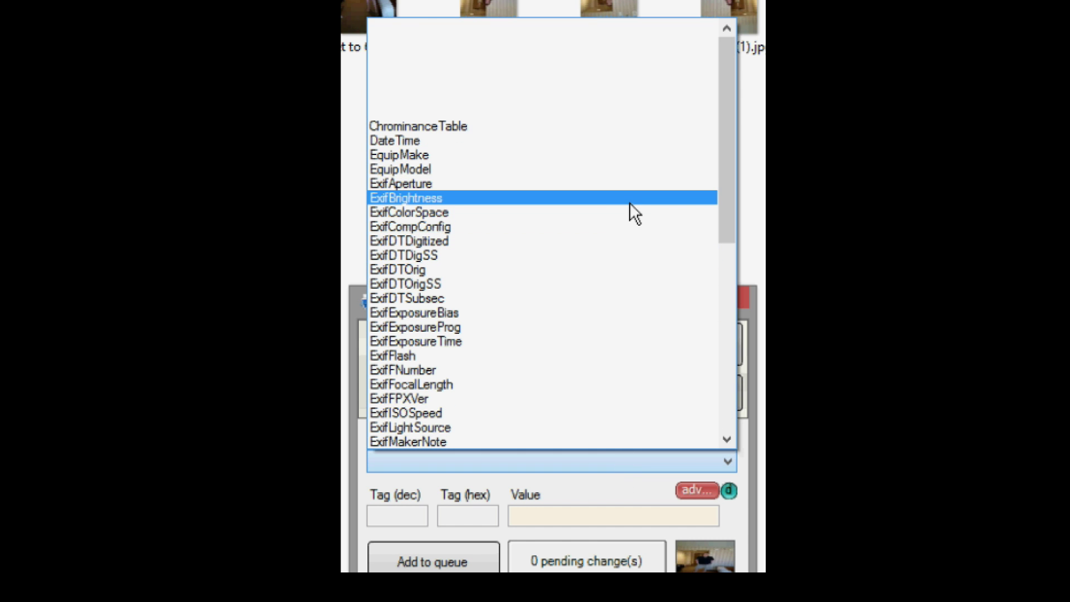
- Scroll through the EXIF tag list, leaving the new-tag dialog showing Artist (315)
{"action": "scroll", "coordinate": [617, 177], "scroll_direction": "down", "scroll_amount": 1}
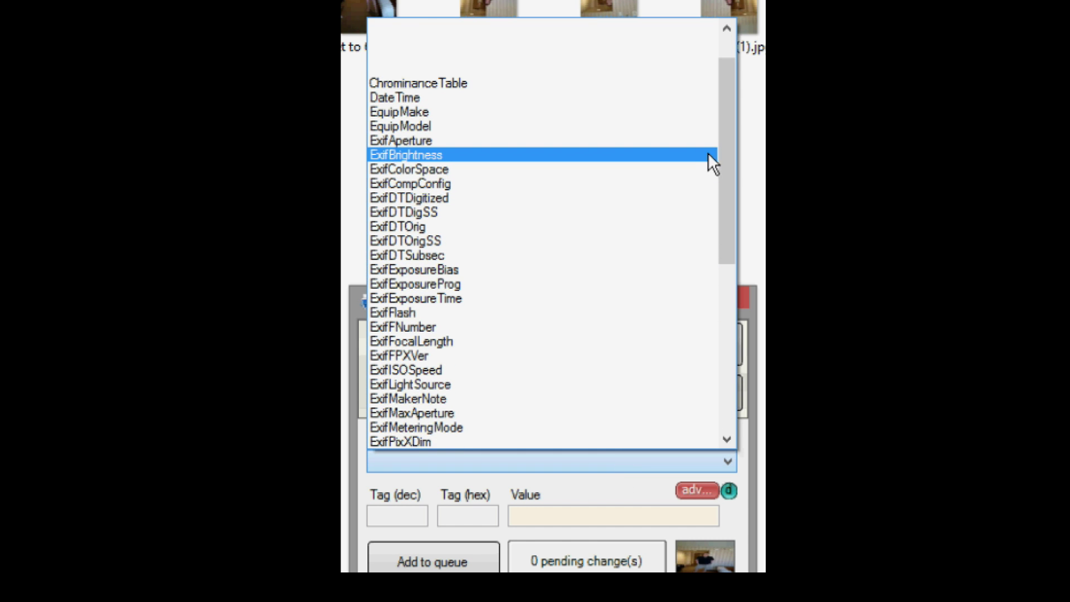
{"action": "left_click_drag", "start_coordinate": [732, 160], "coordinate": [734, 185]}
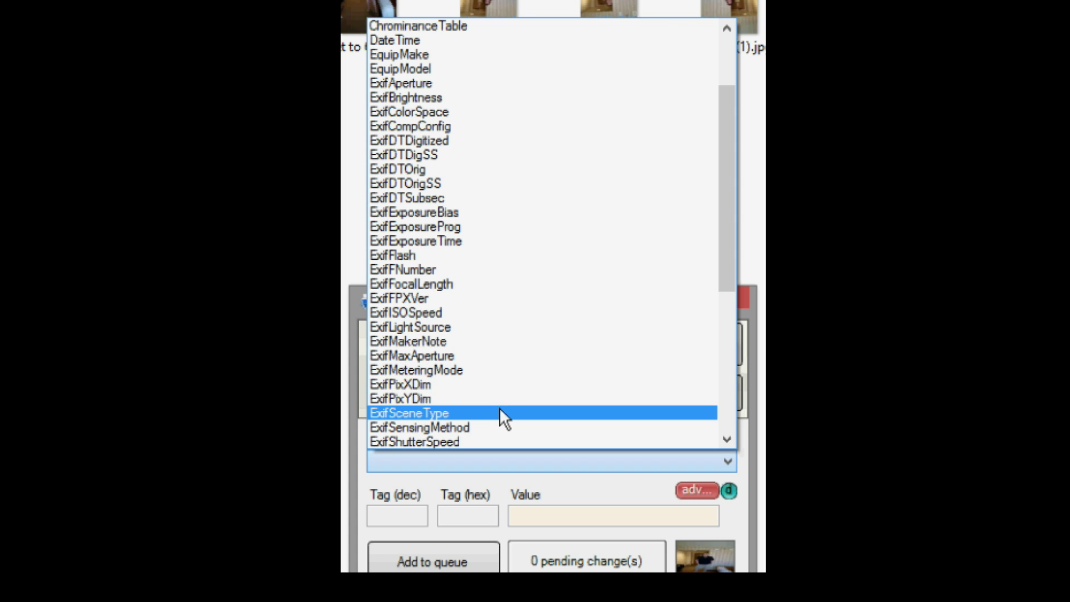
{"action": "scroll", "coordinate": [499, 410], "scroll_direction": "down", "scroll_amount": 2}
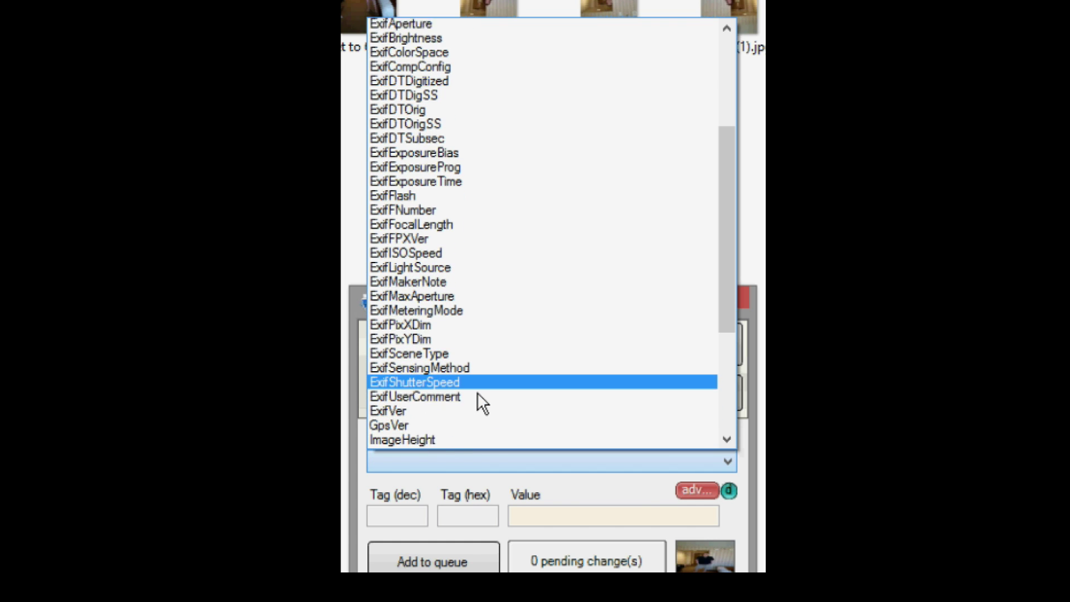
{"action": "scroll", "coordinate": [477, 393], "scroll_direction": "down", "scroll_amount": 4}
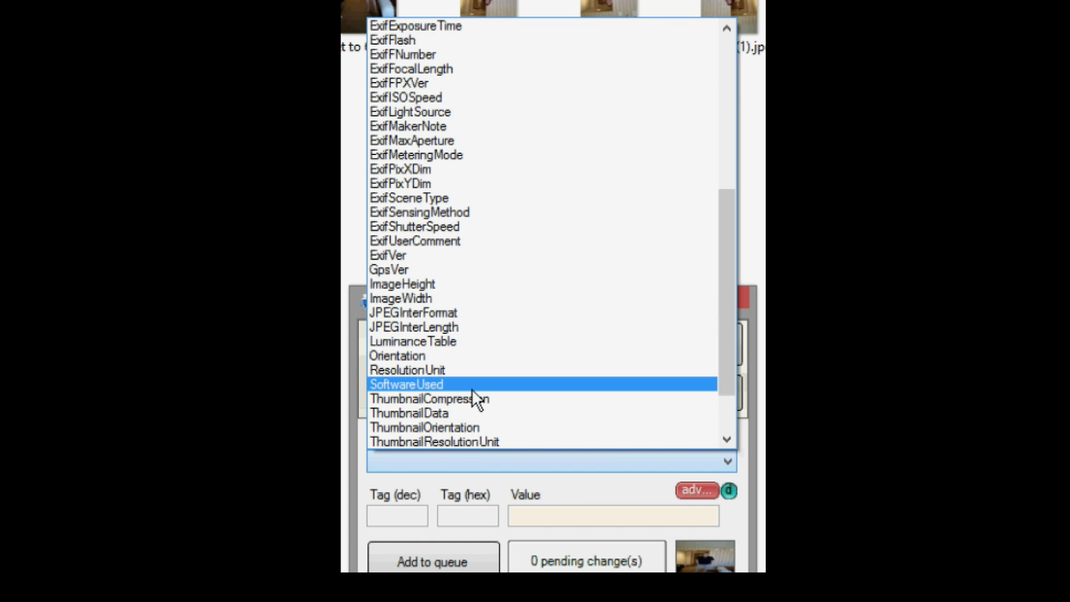
{"action": "scroll", "coordinate": [410, 230], "scroll_direction": "down", "scroll_amount": 2}
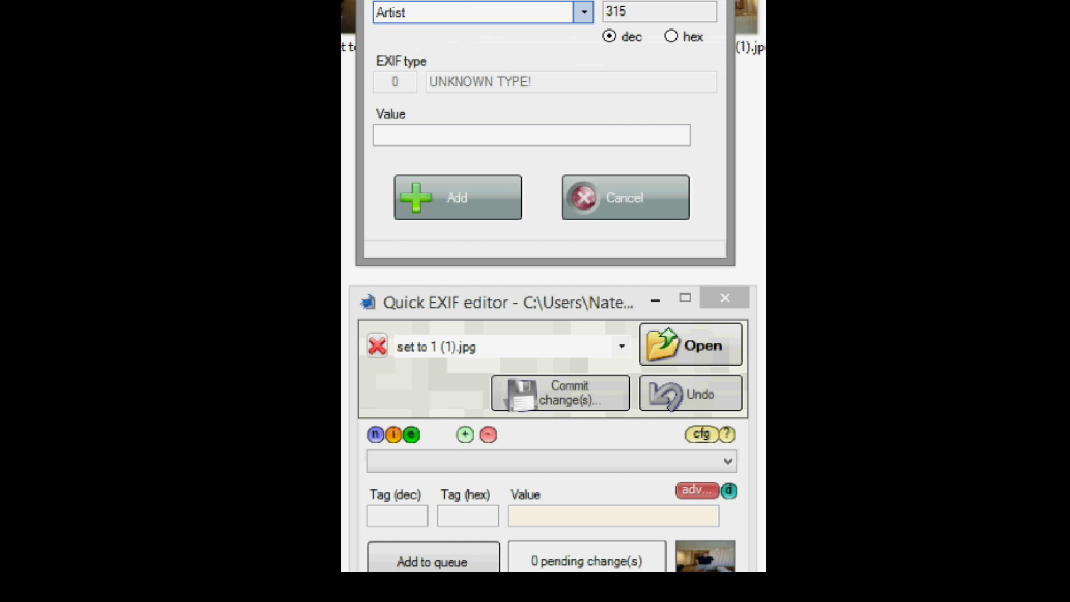
- Open the Add tag dialog's tag-name list and scroll all the way to its end
{"action": "left_click", "coordinate": [584, 12]}
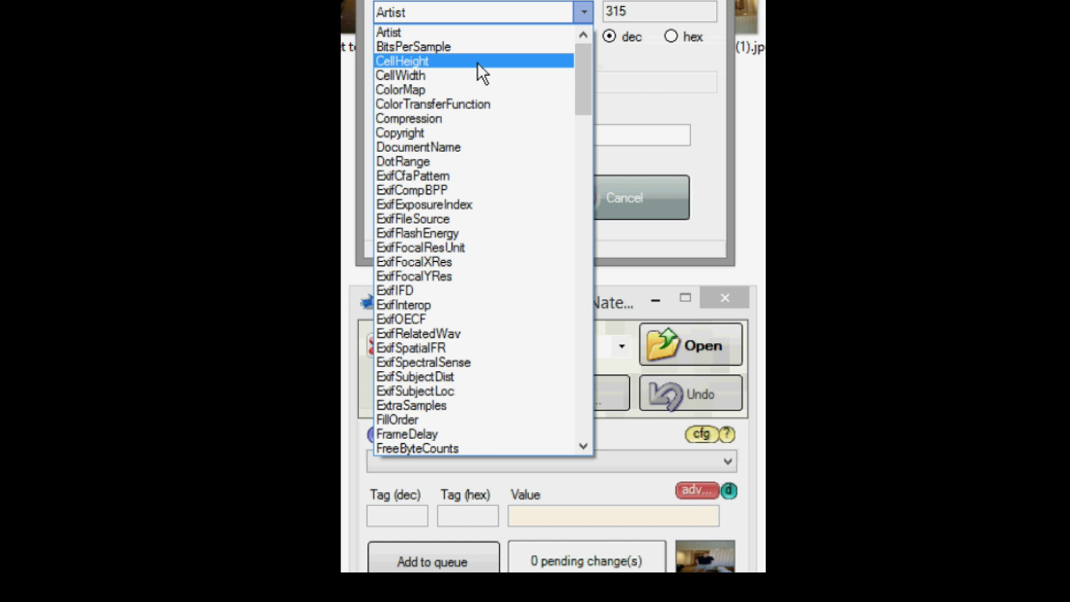
{"action": "scroll", "coordinate": [474, 69], "scroll_direction": "down", "scroll_amount": 1}
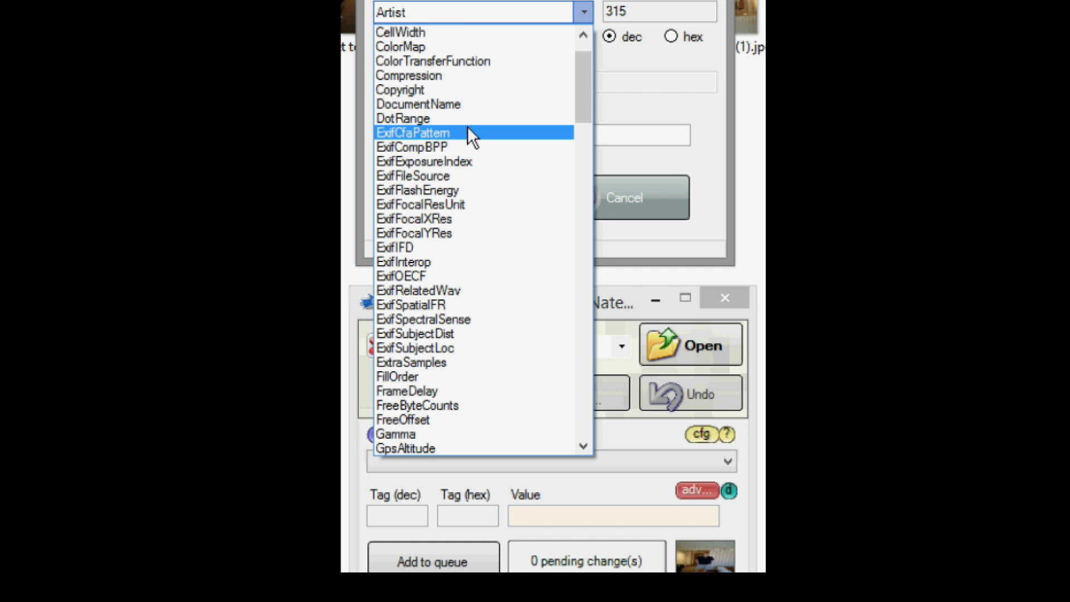
{"action": "scroll", "coordinate": [471, 133], "scroll_direction": "down", "scroll_amount": 1}
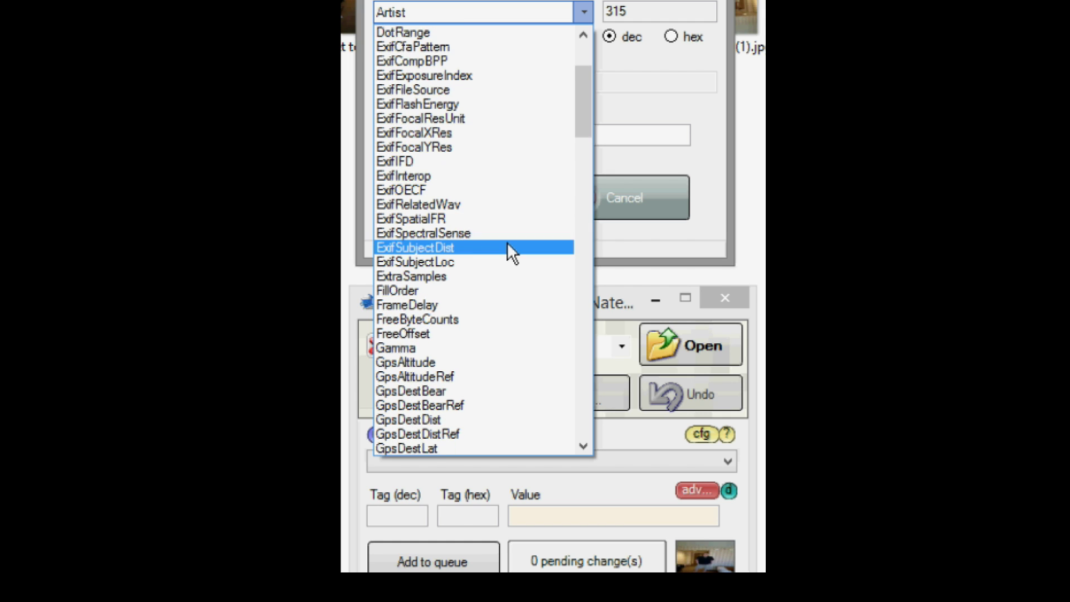
{"action": "scroll", "coordinate": [507, 243], "scroll_direction": "down", "scroll_amount": 3}
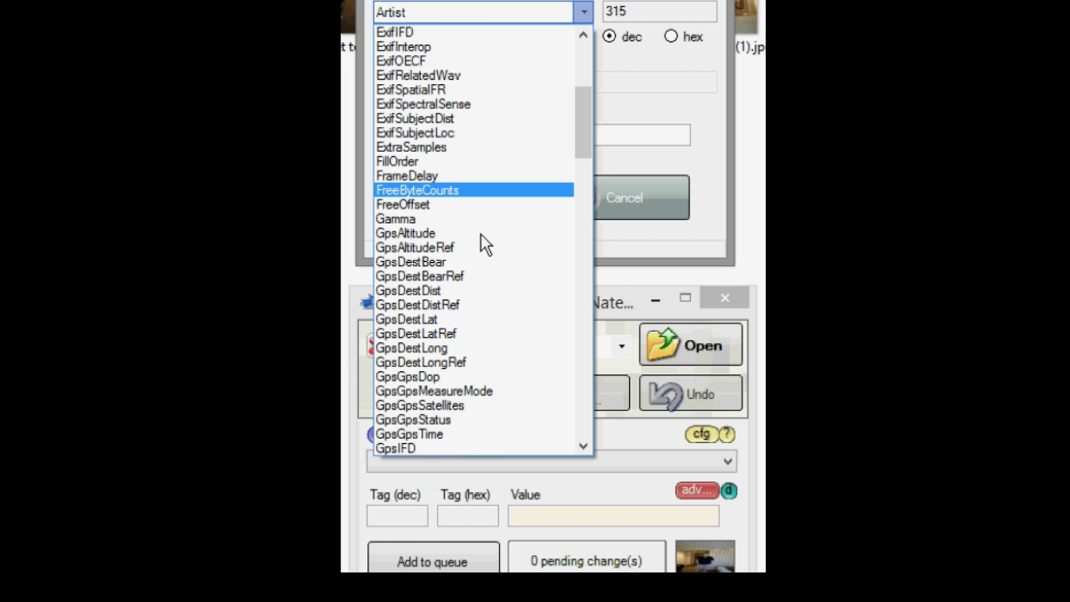
{"action": "scroll", "coordinate": [480, 232], "scroll_direction": "down", "scroll_amount": 1}
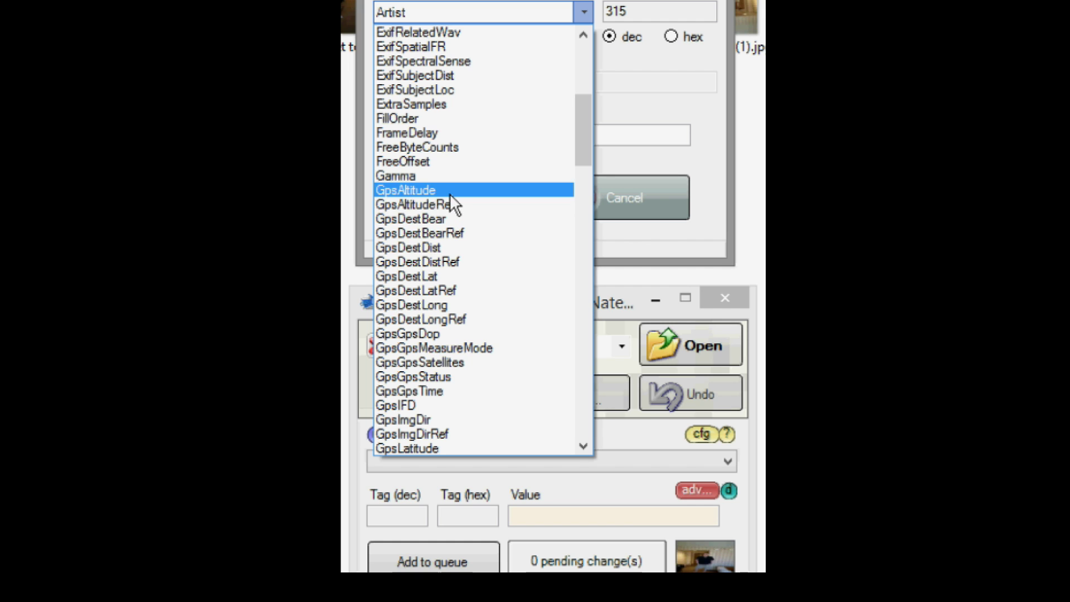
{"action": "scroll", "coordinate": [466, 215], "scroll_direction": "down", "scroll_amount": 2}
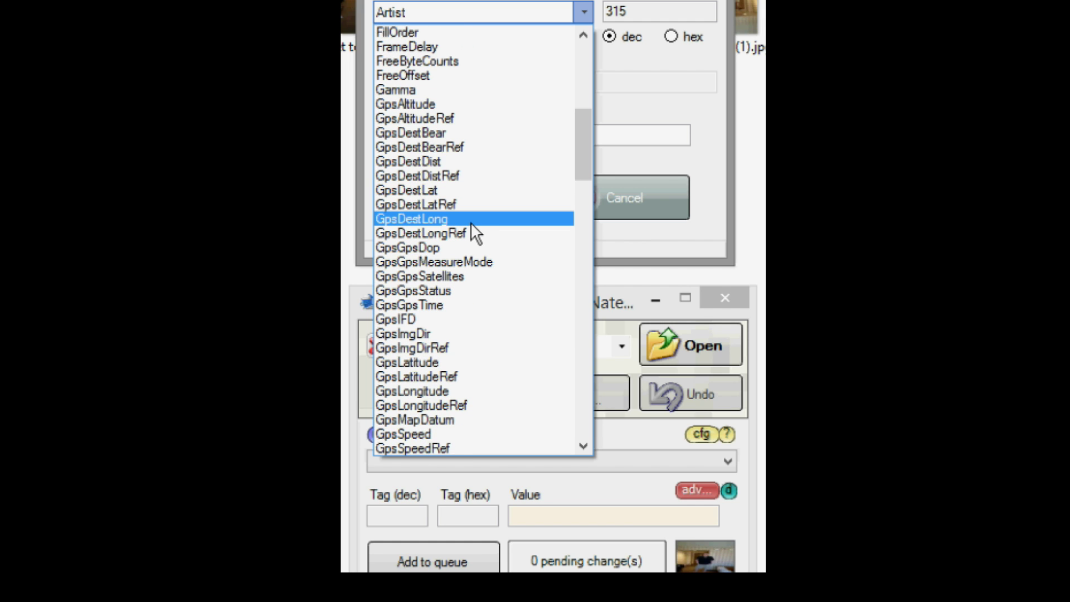
{"action": "scroll", "coordinate": [470, 221], "scroll_direction": "down", "scroll_amount": 4}
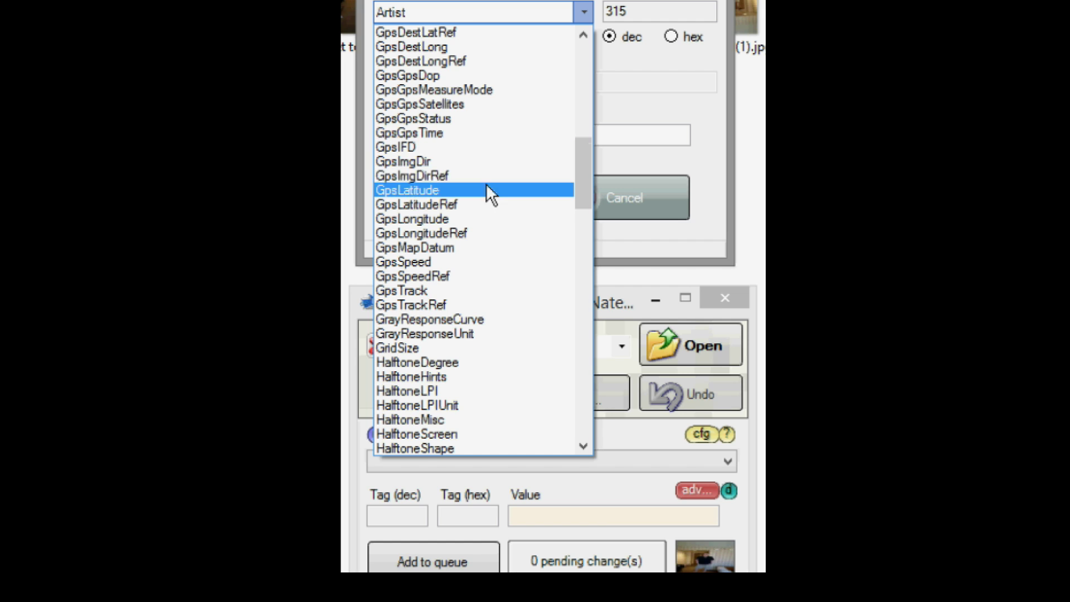
{"action": "scroll", "coordinate": [489, 192], "scroll_direction": "down", "scroll_amount": 1}
{"action": "scroll", "coordinate": [482, 192], "scroll_direction": "down", "scroll_amount": 1}
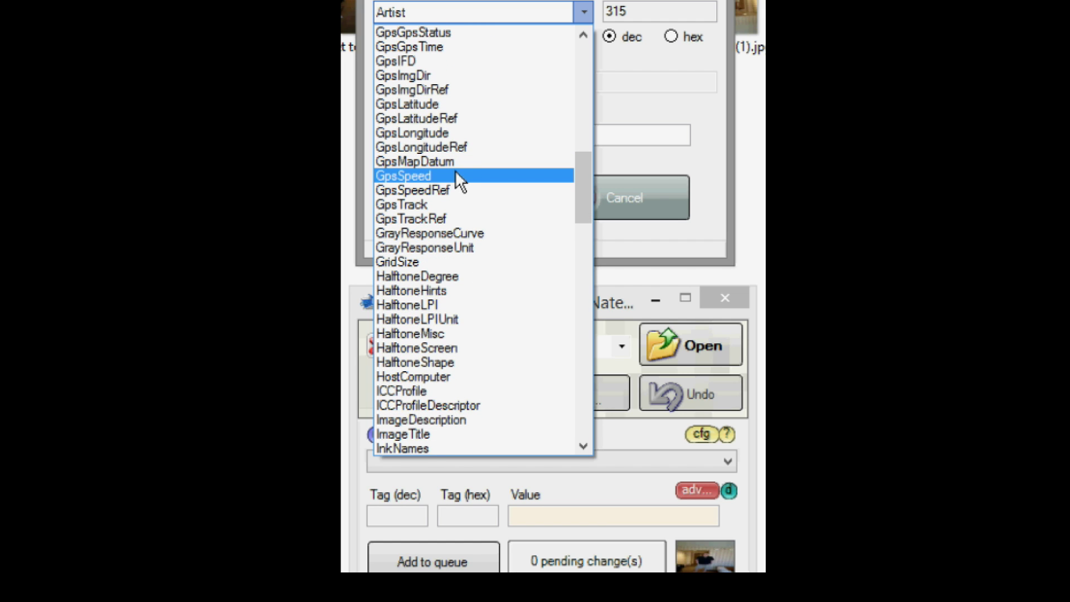
{"action": "scroll", "coordinate": [483, 212], "scroll_direction": "down", "scroll_amount": 3}
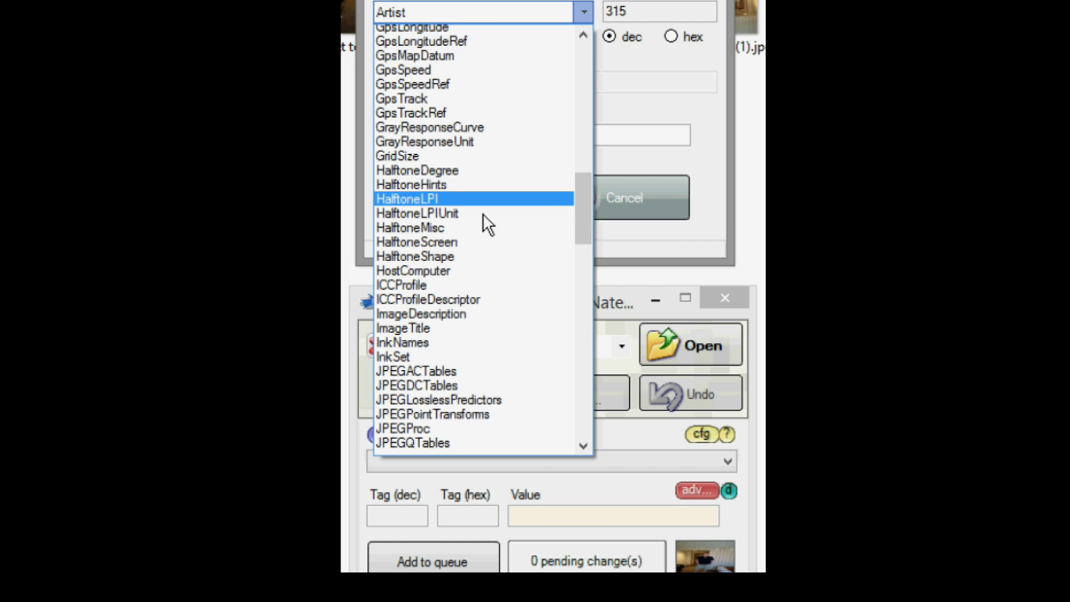
{"action": "scroll", "coordinate": [482, 214], "scroll_direction": "down", "scroll_amount": 5}
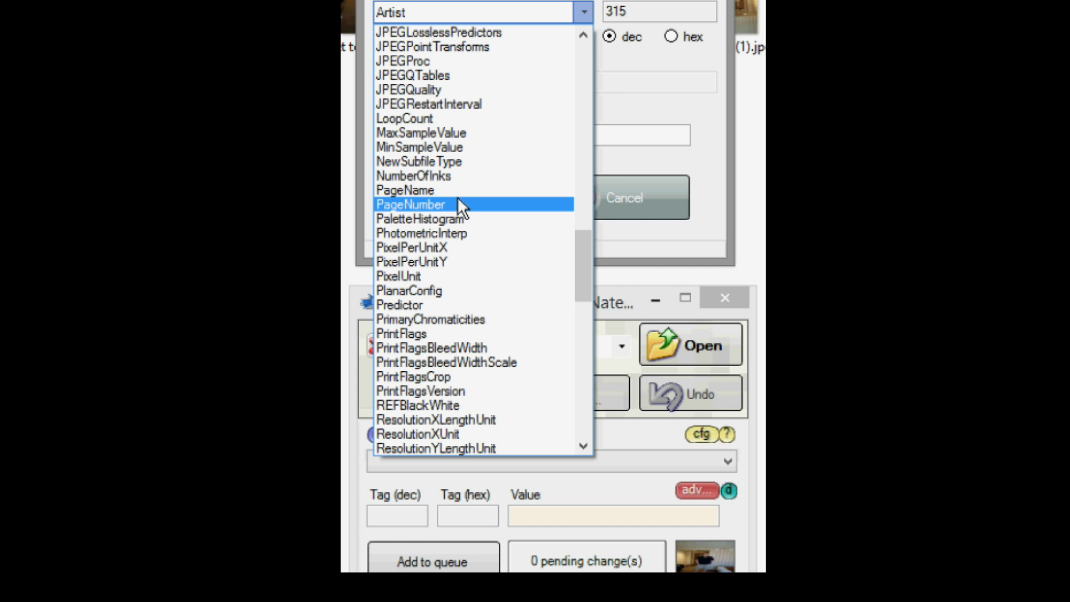
{"action": "scroll", "coordinate": [482, 230], "scroll_direction": "down", "scroll_amount": 1}
{"action": "scroll", "coordinate": [483, 230], "scroll_direction": "down", "scroll_amount": 3}
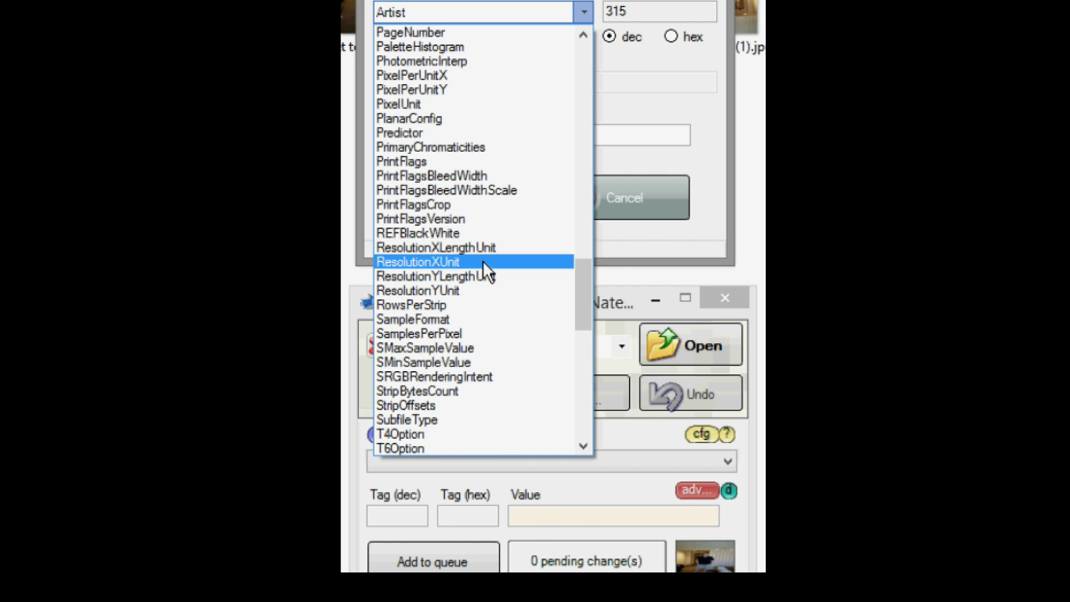
{"action": "scroll", "coordinate": [482, 261], "scroll_direction": "down", "scroll_amount": 3}
{"action": "scroll", "coordinate": [474, 269], "scroll_direction": "down", "scroll_amount": 3}
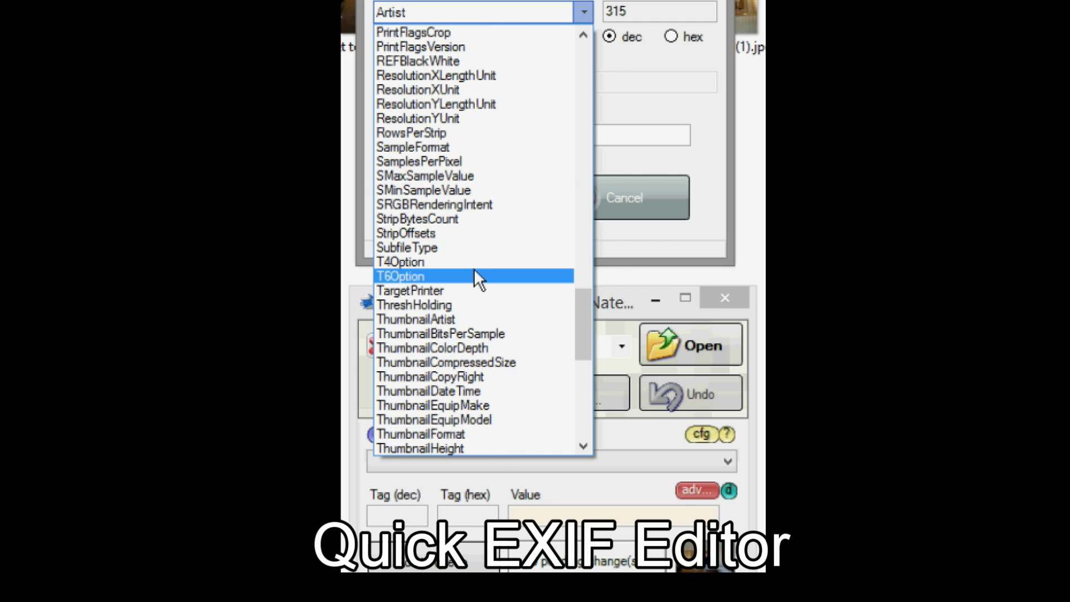
{"action": "scroll", "coordinate": [471, 249], "scroll_direction": "down", "scroll_amount": 5}
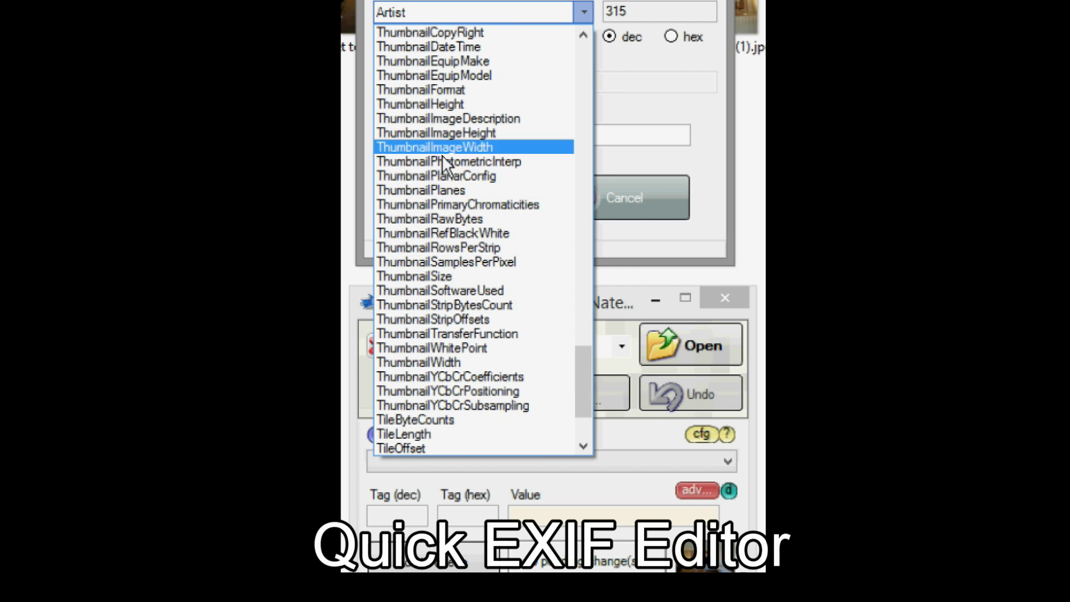
{"action": "scroll", "coordinate": [463, 211], "scroll_direction": "down", "scroll_amount": 3}
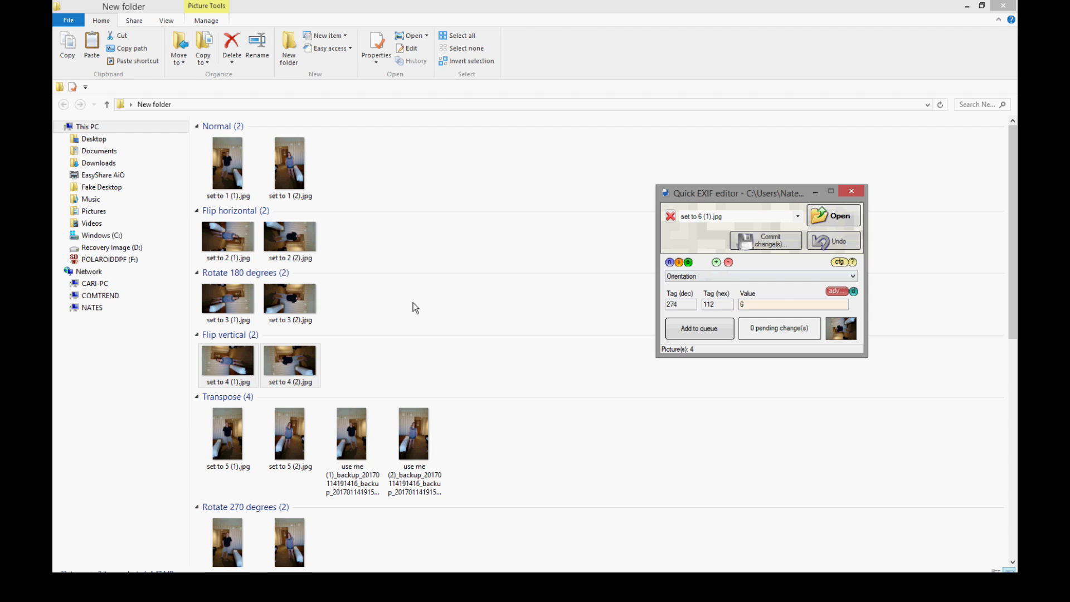
- Select Orientation in the tag list to show tag 274 with value 6
{"action": "left_click", "coordinate": [752, 276]}
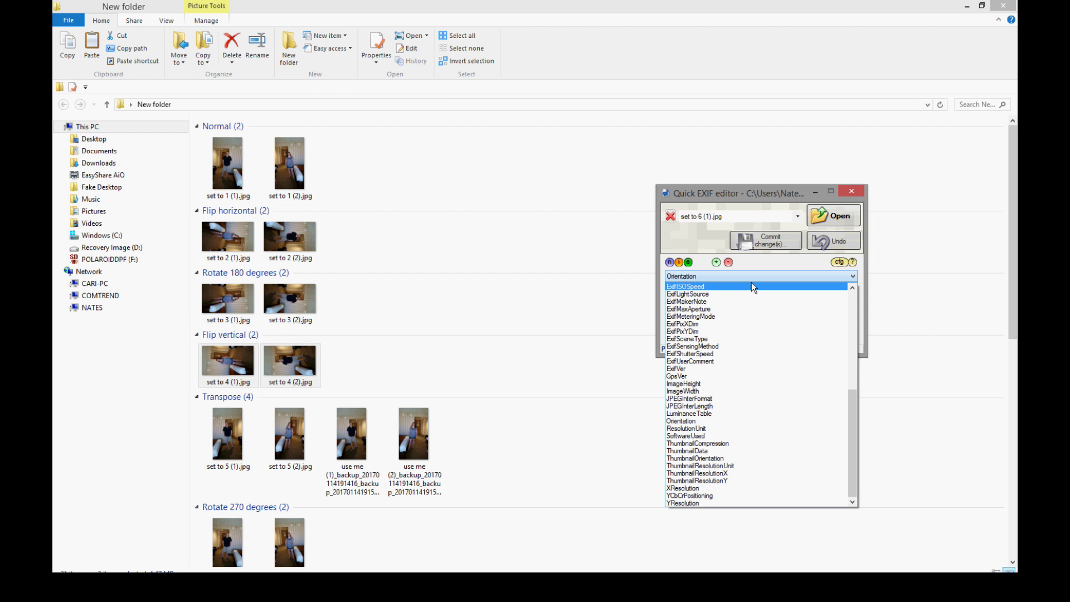
{"action": "left_click", "coordinate": [753, 278]}
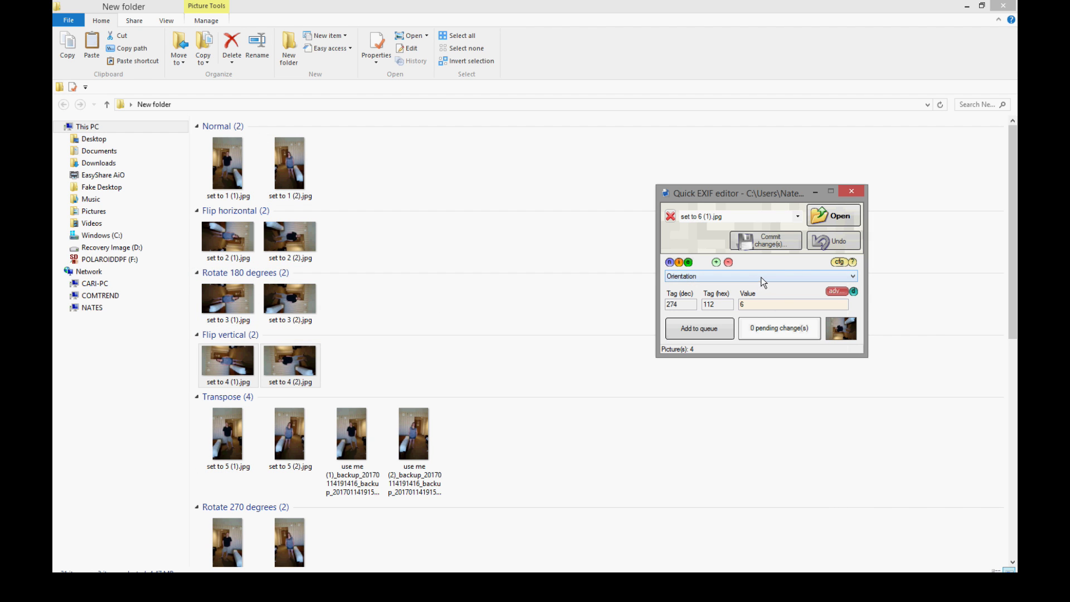
{"action": "left_click", "coordinate": [763, 279]}
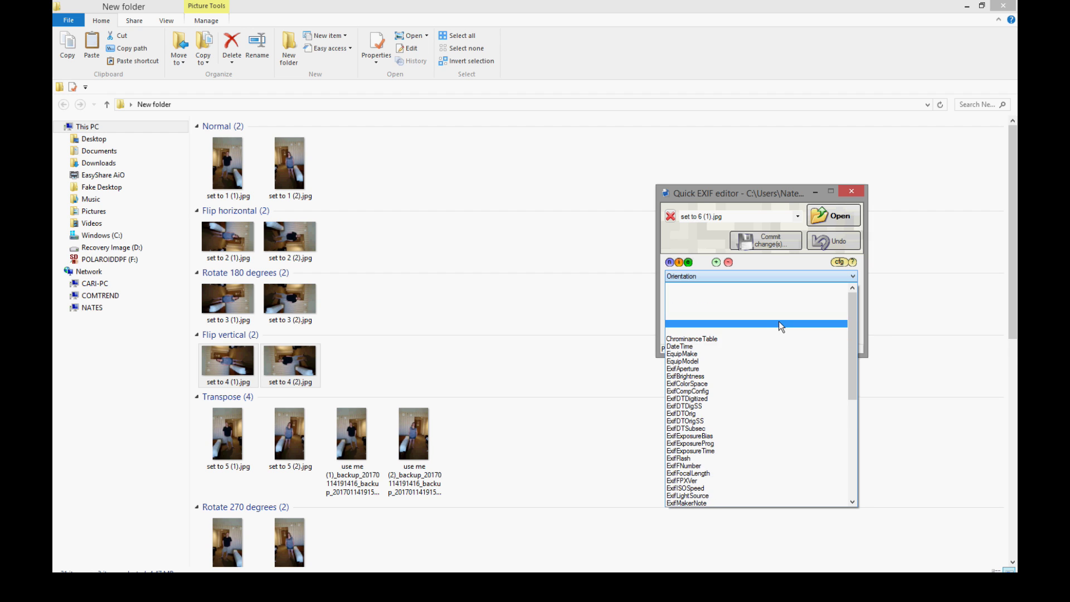
{"action": "scroll", "coordinate": [747, 344], "scroll_direction": "down", "scroll_amount": 2}
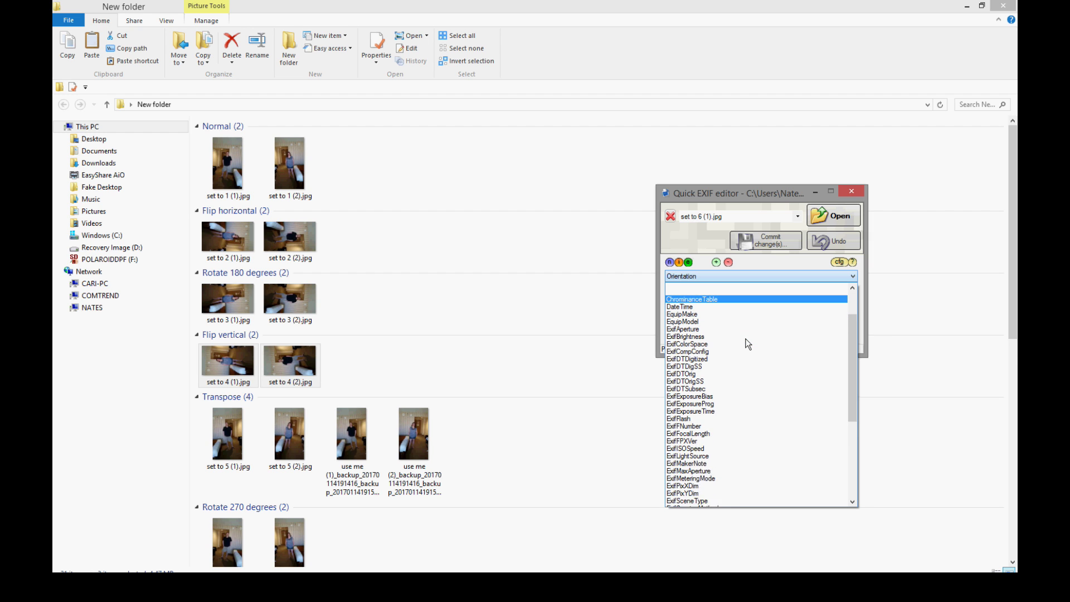
{"action": "scroll", "coordinate": [748, 343], "scroll_direction": "down", "scroll_amount": 7}
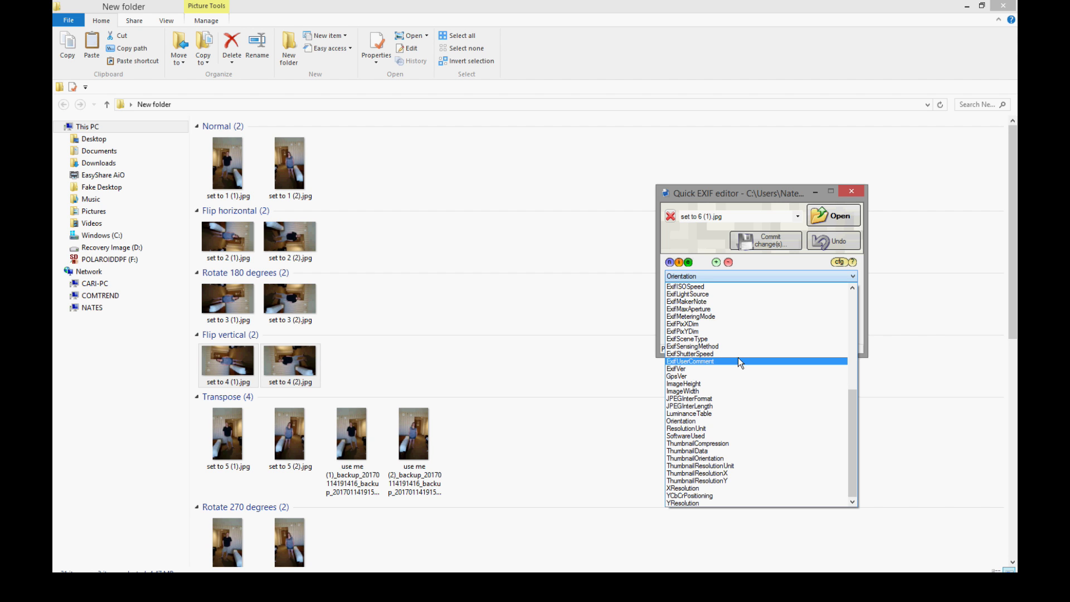
{"action": "scroll", "coordinate": [738, 361], "scroll_direction": "up", "scroll_amount": 5}
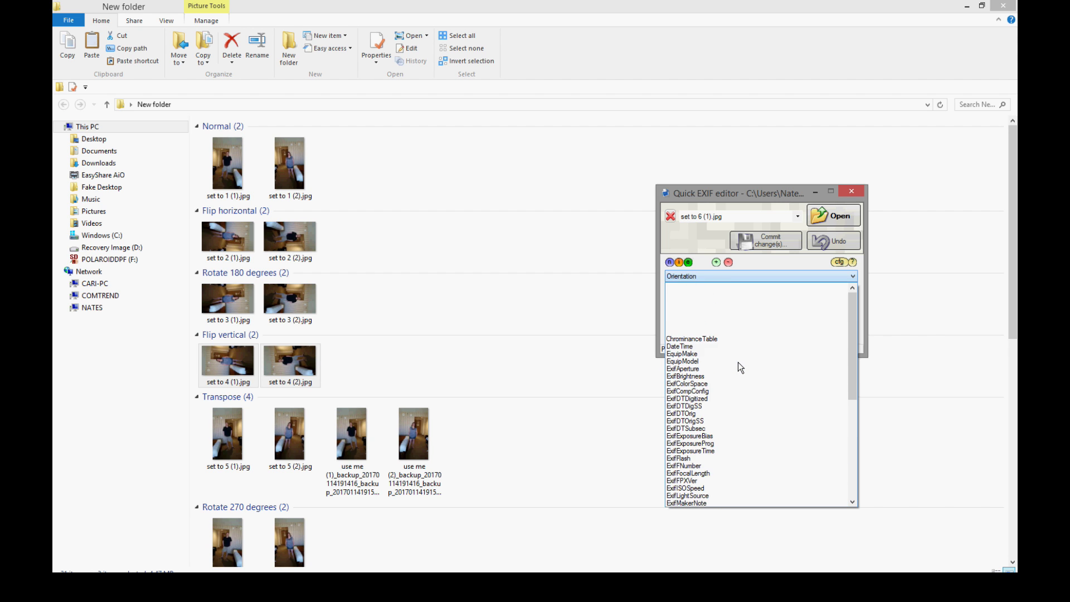
{"action": "scroll", "coordinate": [713, 395], "scroll_direction": "down", "scroll_amount": 4}
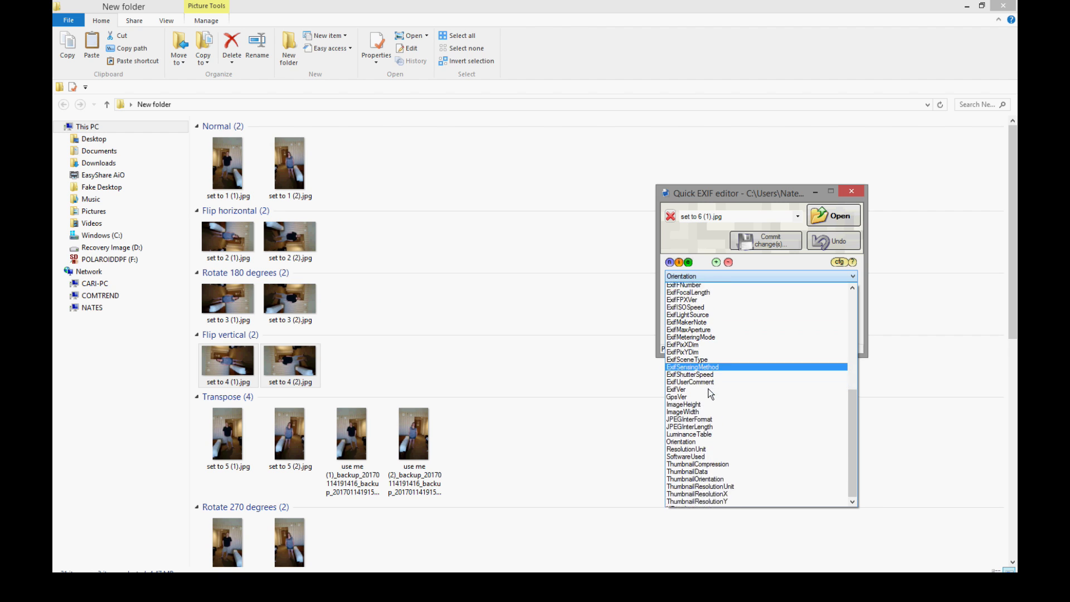
{"action": "left_click", "coordinate": [682, 421]}
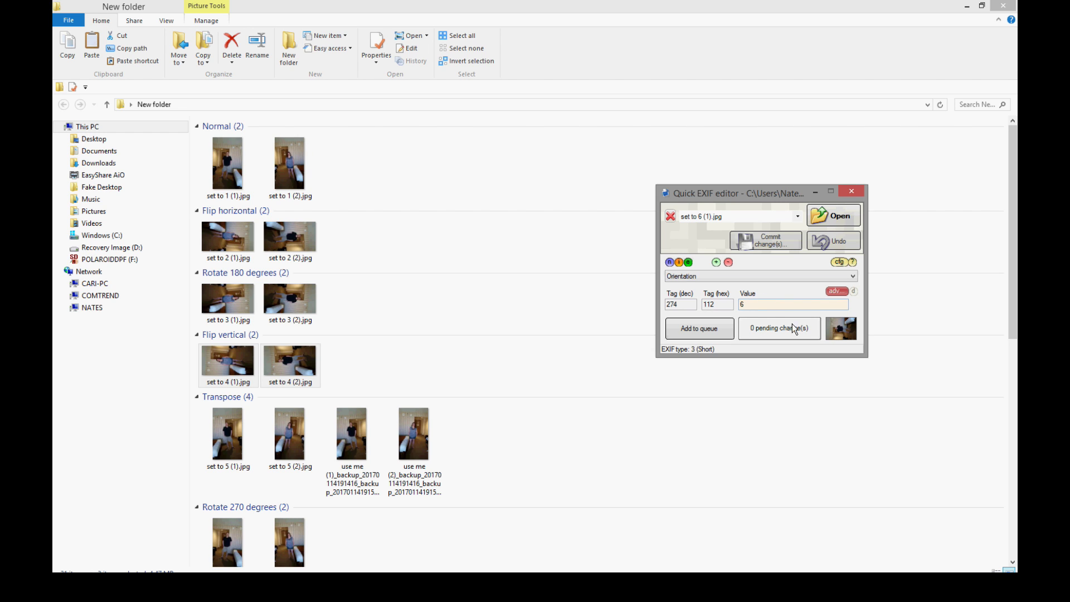
{"action": "left_click", "coordinate": [543, 301]}
- Open set to 6 (1).jpg from the folder's Rotate 270 degrees group
{"action": "scroll", "coordinate": [542, 301], "scroll_direction": "down", "scroll_amount": 3}
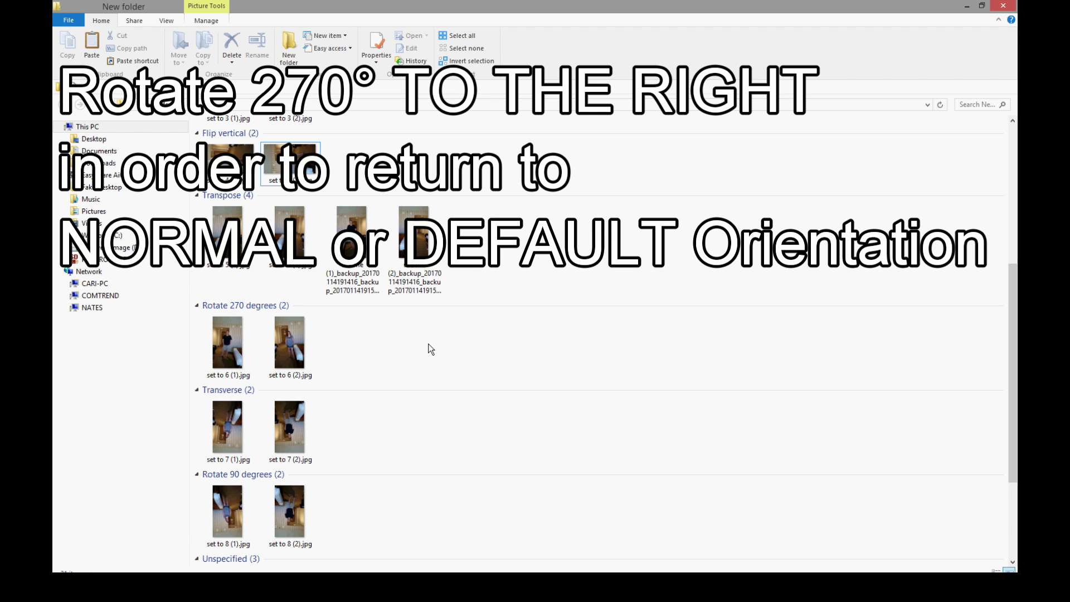
{"action": "left_click", "coordinate": [226, 345]}
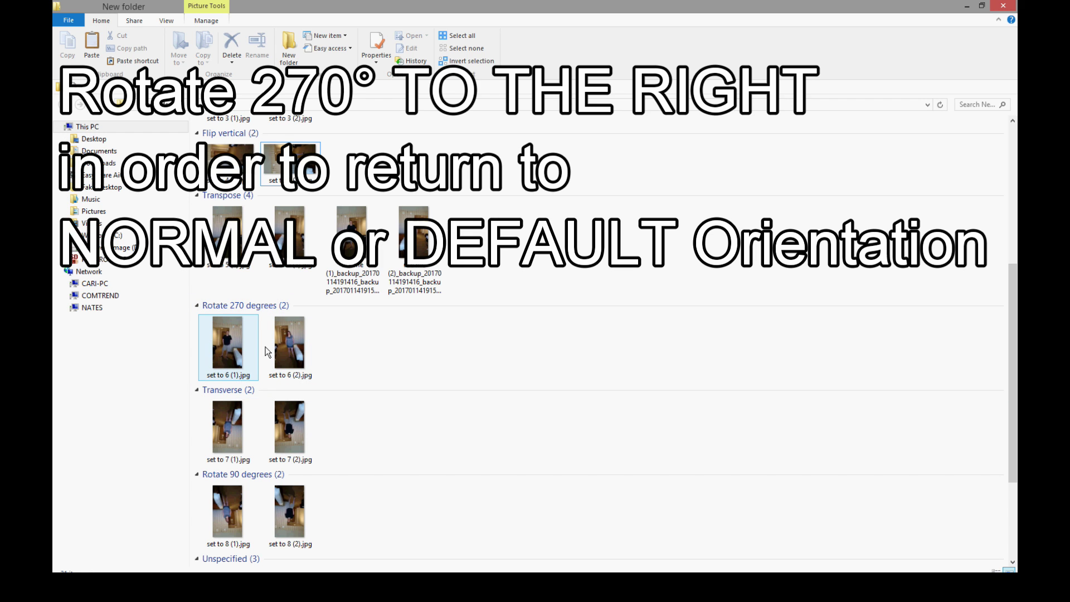
{"action": "double_click", "coordinate": [227, 345]}
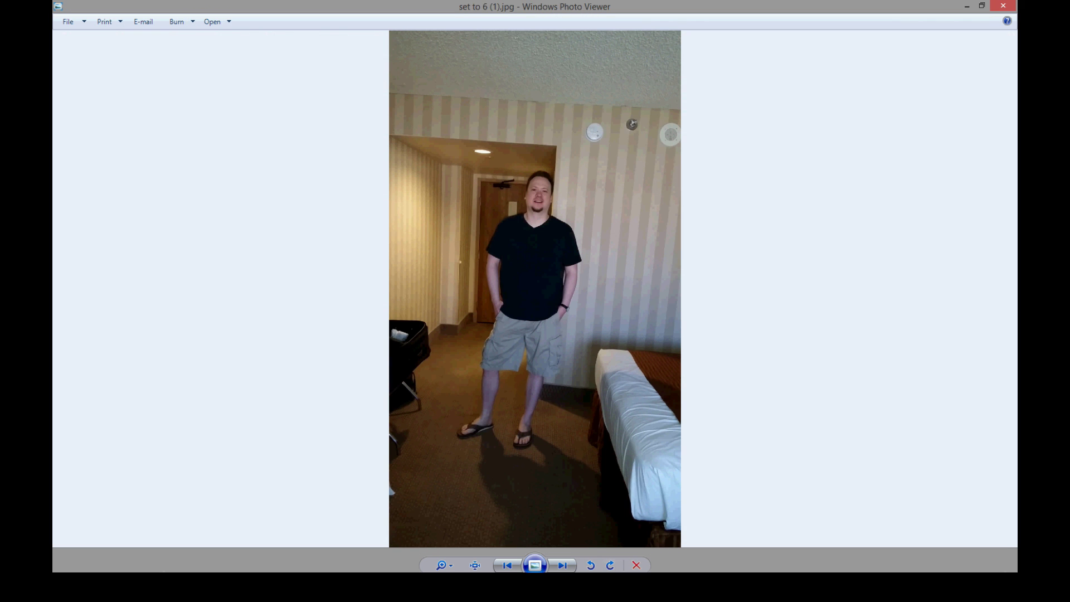
- Rotate set to 6 (1).jpg clockwise twice to turn it 180°, then close Photo Viewer
{"action": "left_click", "coordinate": [610, 566]}
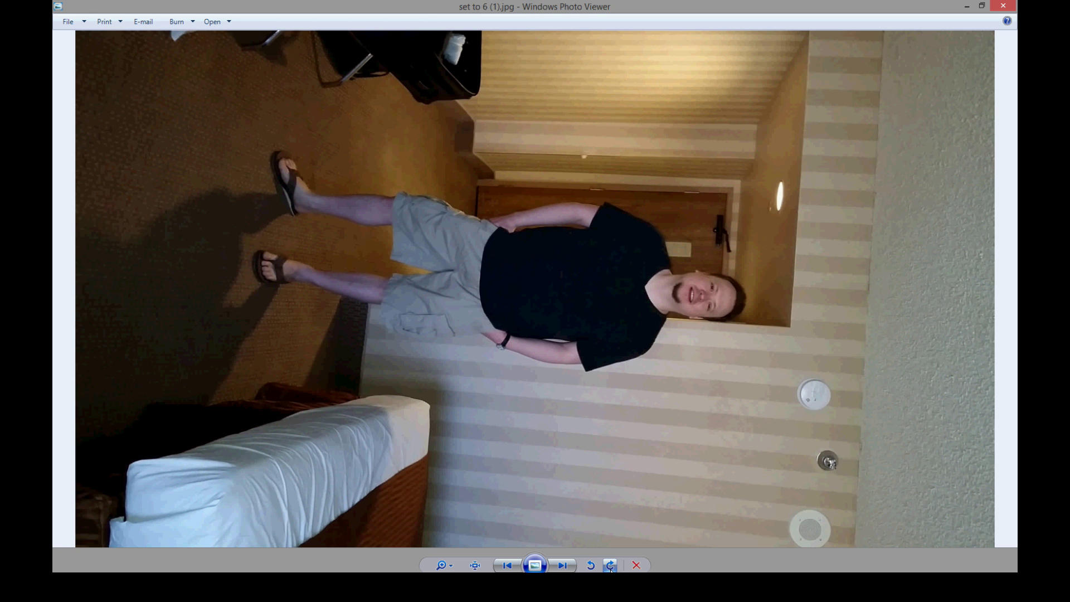
{"action": "left_click", "coordinate": [610, 566]}
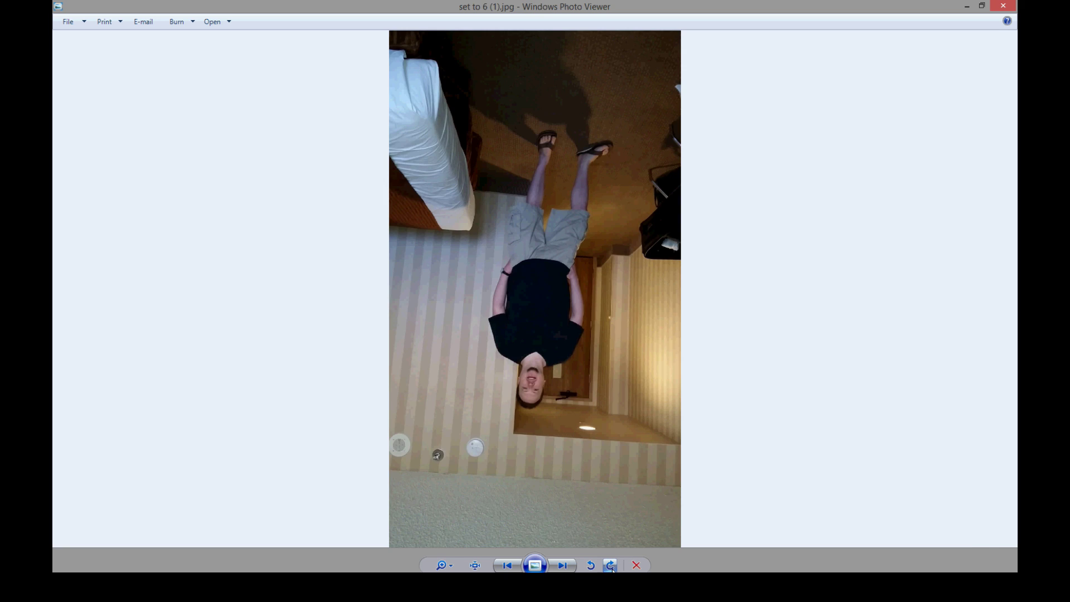
{"action": "left_click", "coordinate": [1003, 5]}
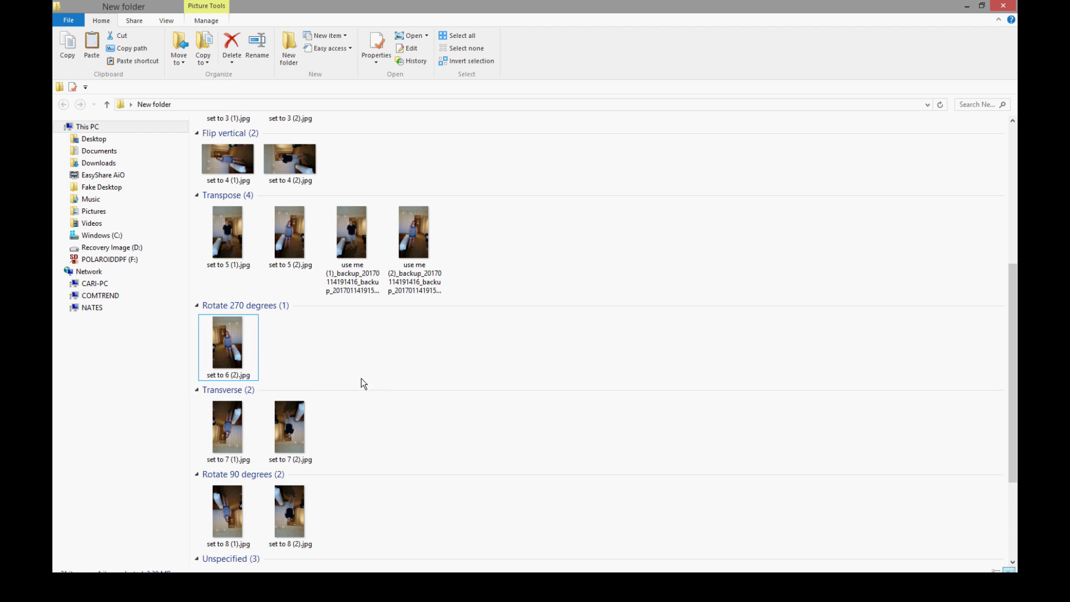
- Review the folder's Group by > More… detail columns in Choose Details, then dismiss it
{"action": "scroll", "coordinate": [342, 453], "scroll_direction": "down", "scroll_amount": 2}
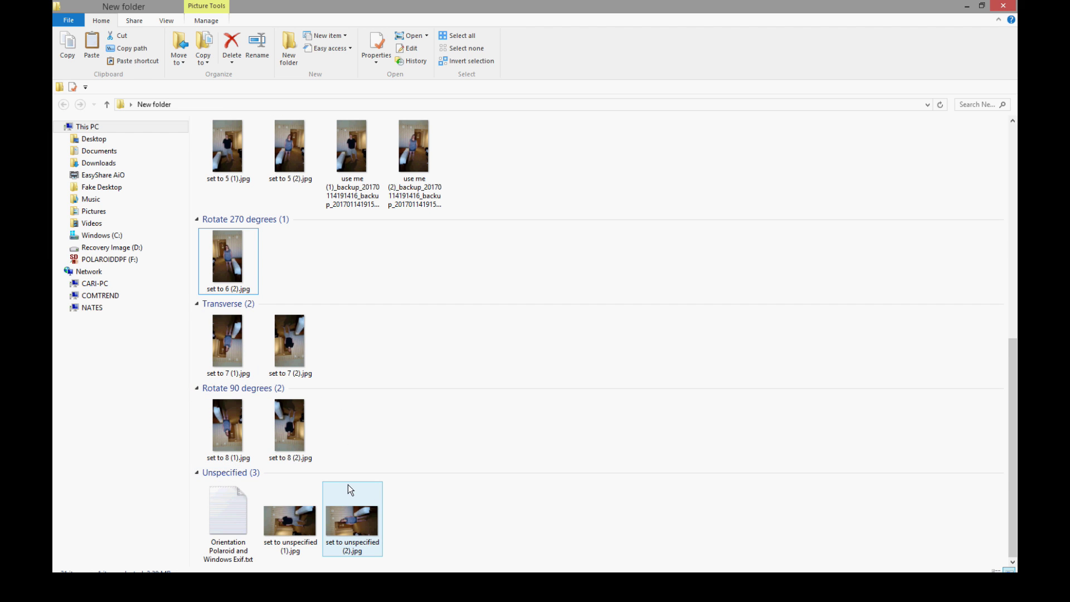
{"action": "scroll", "coordinate": [311, 453], "scroll_direction": "up", "scroll_amount": 7}
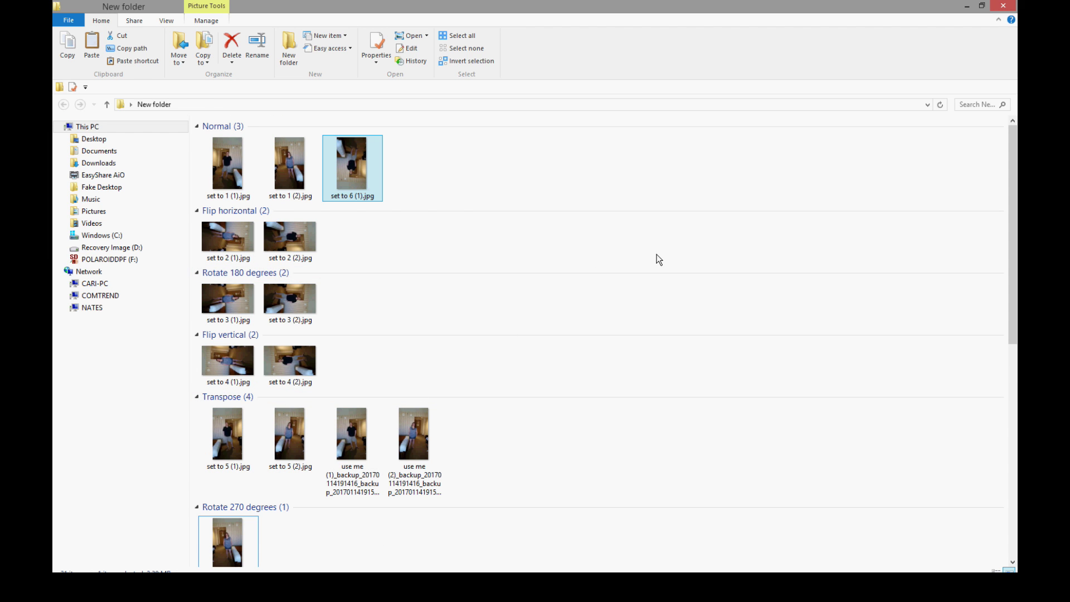
{"action": "right_click", "coordinate": [713, 282]}
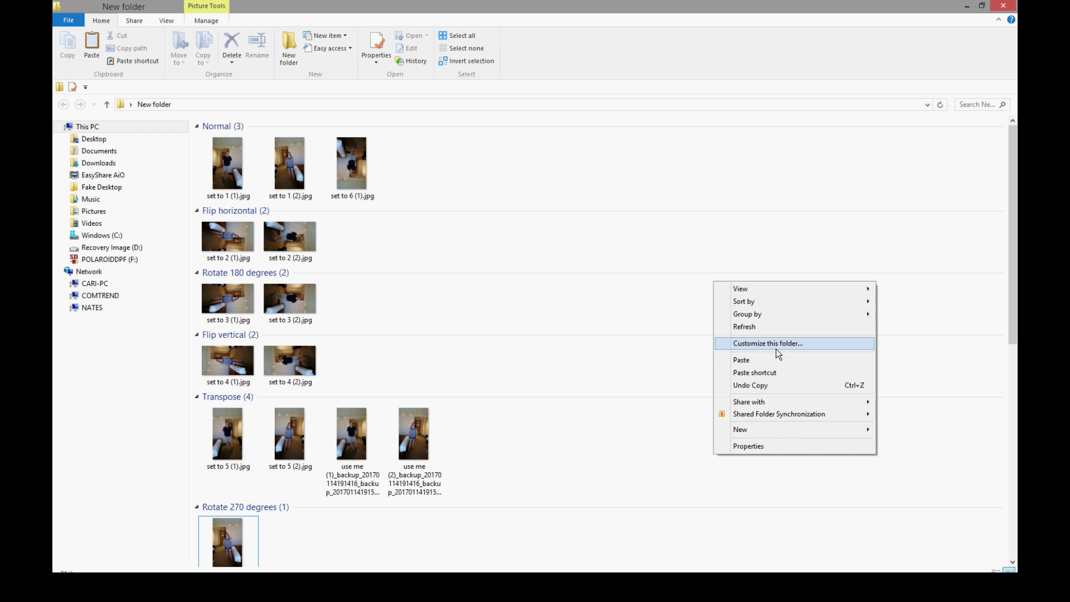
{"action": "mouse_move", "coordinate": [775, 320]}
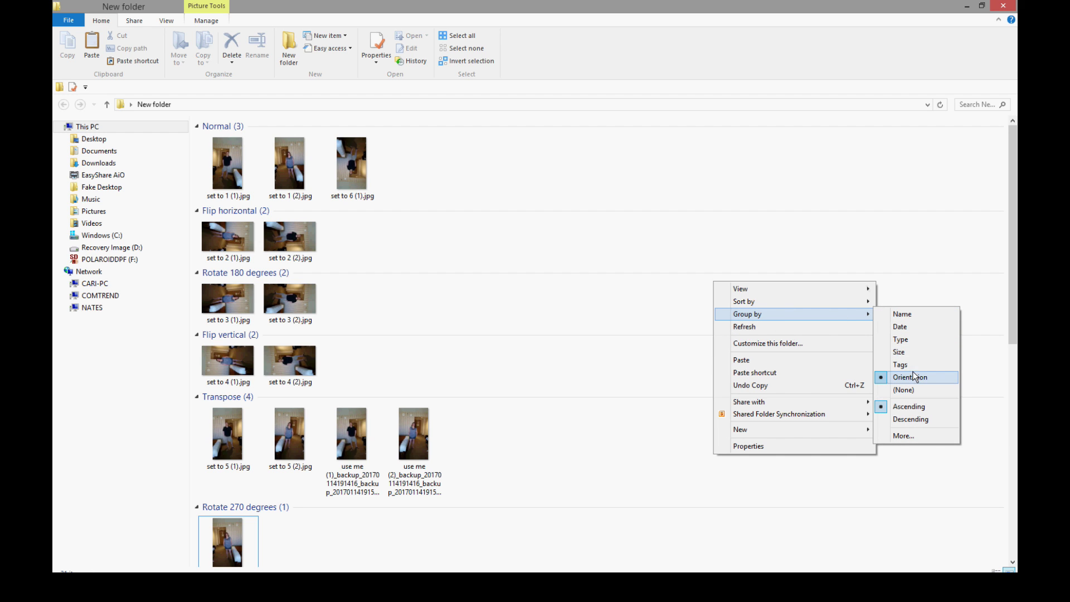
{"action": "left_click", "coordinate": [656, 312]}
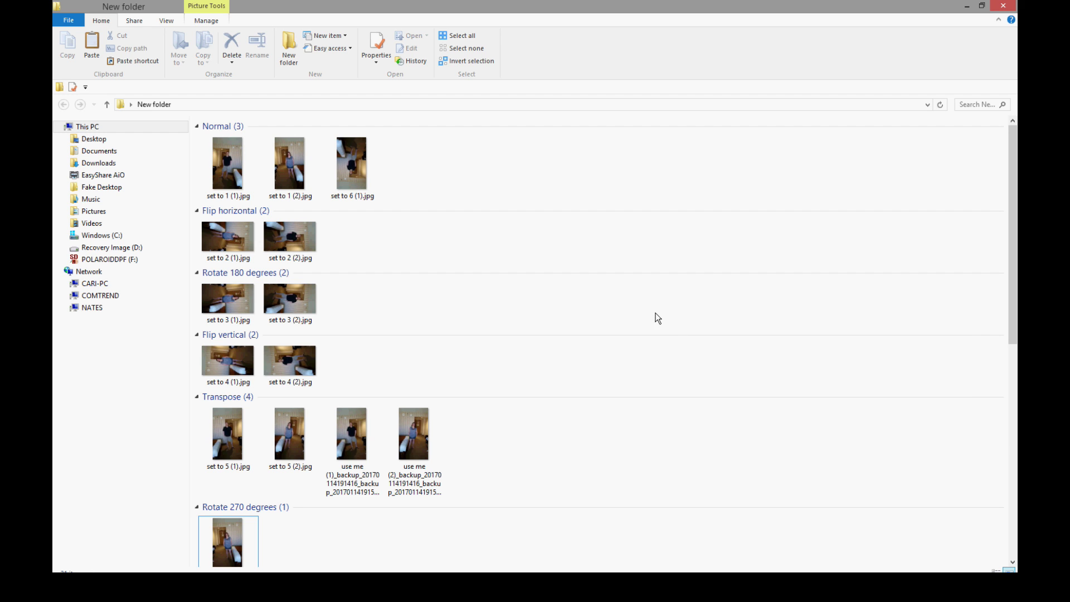
{"action": "right_click", "coordinate": [618, 228]}
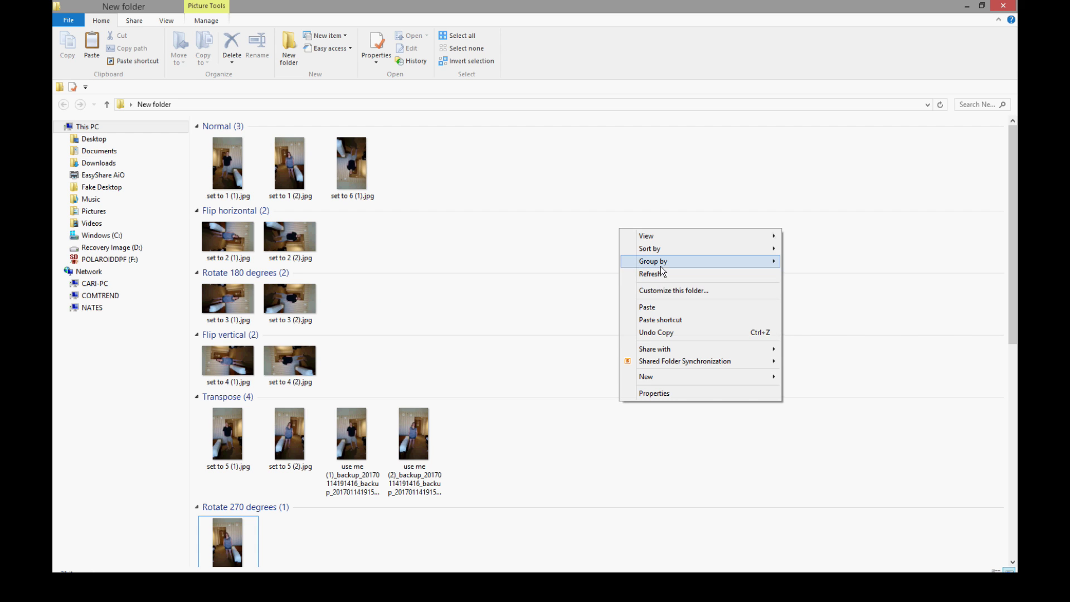
{"action": "mouse_move", "coordinate": [660, 264]}
{"action": "left_click", "coordinate": [822, 381]}
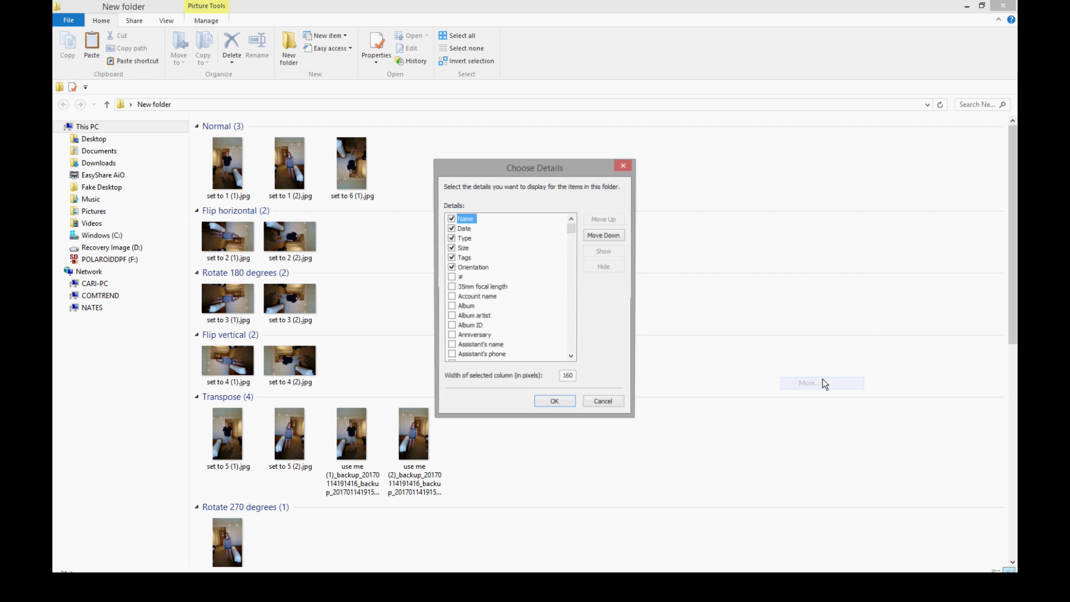
{"action": "left_click_drag", "start_coordinate": [571, 229], "coordinate": [586, 306]}
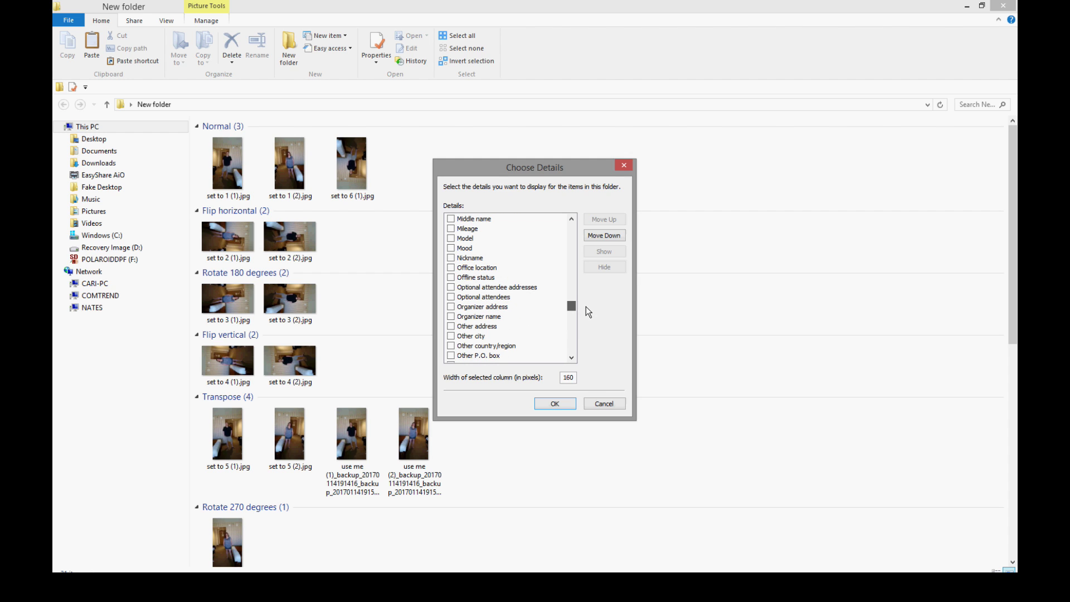
{"action": "left_click_drag", "start_coordinate": [586, 306], "coordinate": [587, 310]}
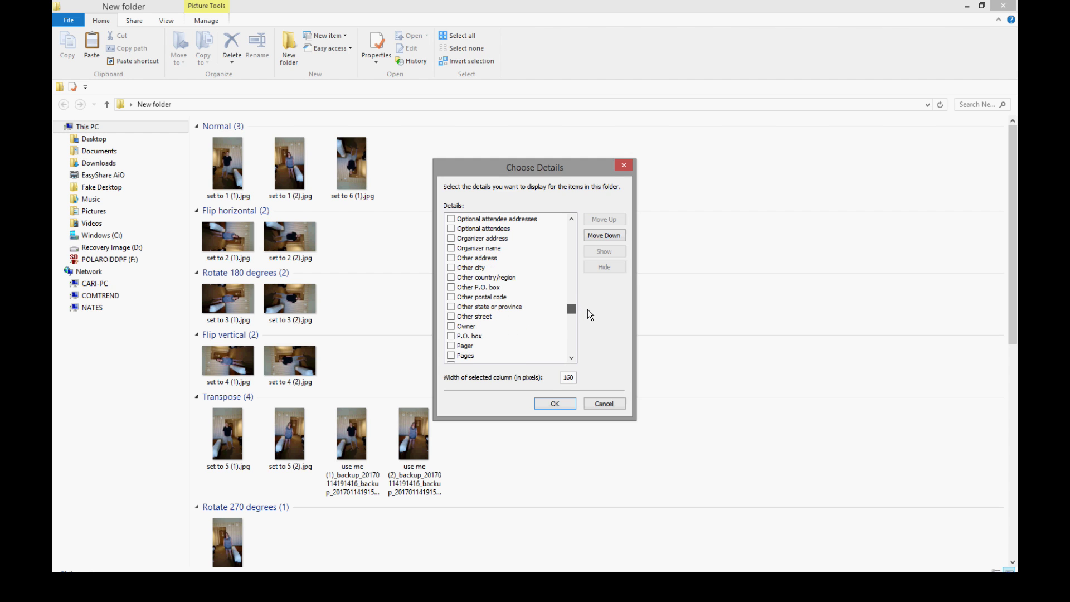
{"action": "key", "text": "Escape"}
- Reopen set to 6 (1).jpg and rotate it clockwise twice back upright
{"action": "double_click", "coordinate": [358, 172]}
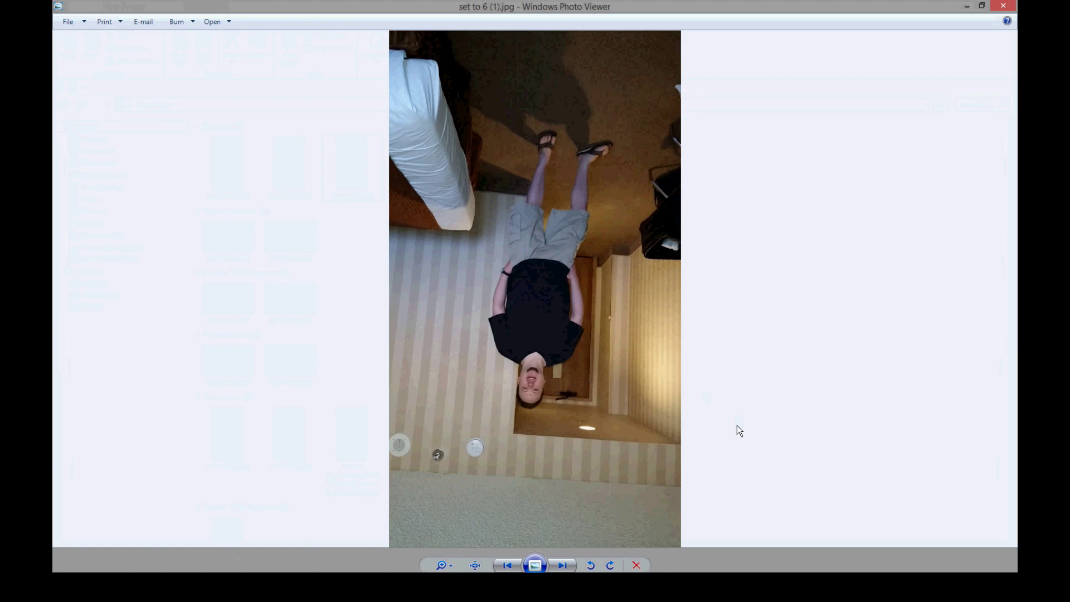
{"action": "left_click", "coordinate": [610, 565]}
{"action": "left_click", "coordinate": [610, 566]}
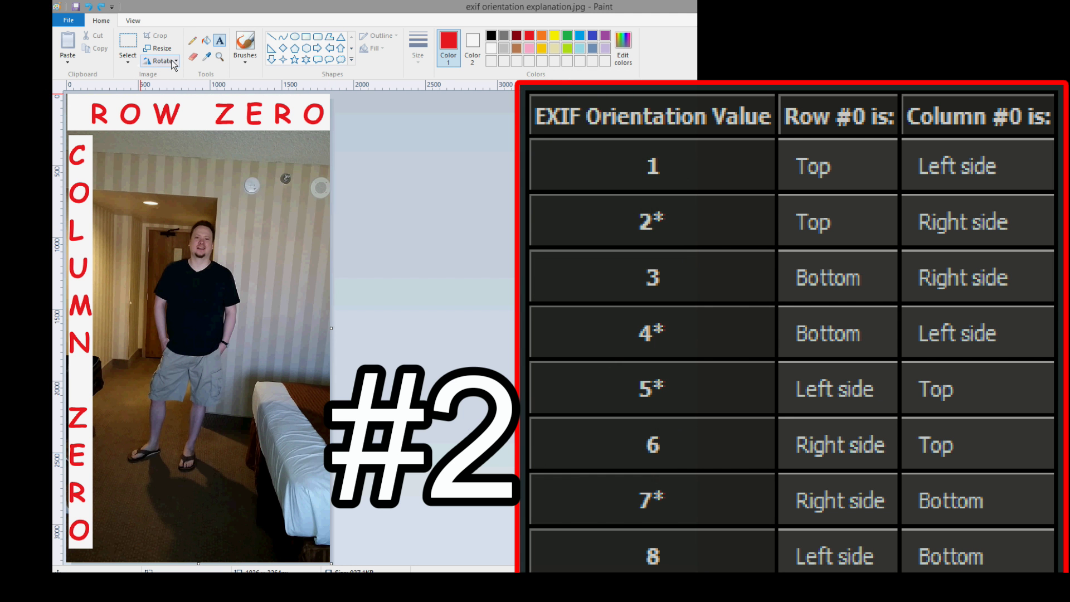
- Flip the example photo horizontally using Rotate > Flip horizontal
{"action": "left_click", "coordinate": [173, 63]}
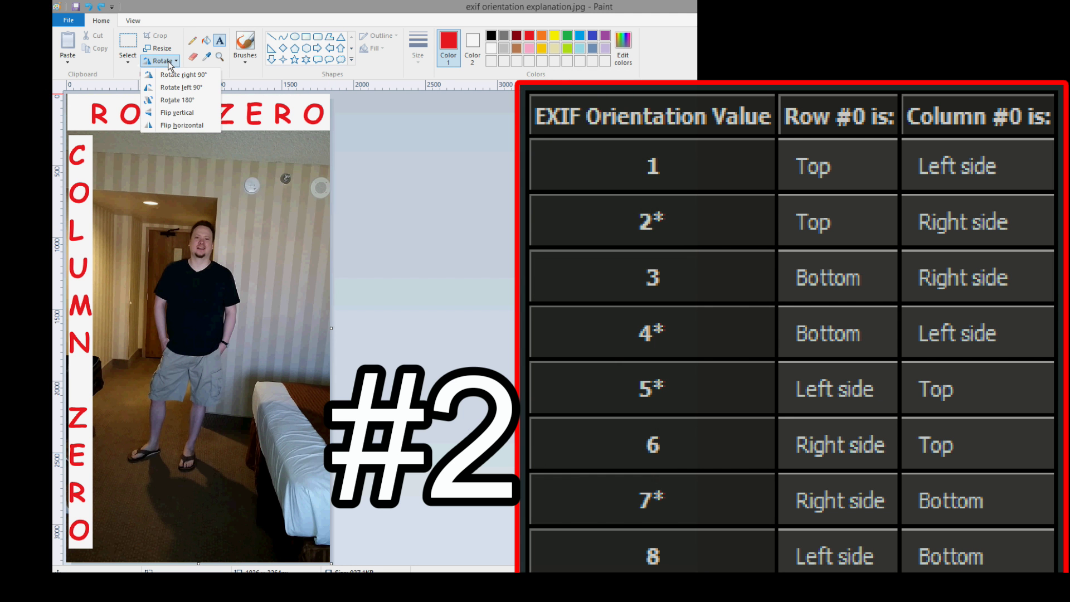
{"action": "left_click", "coordinate": [174, 125]}
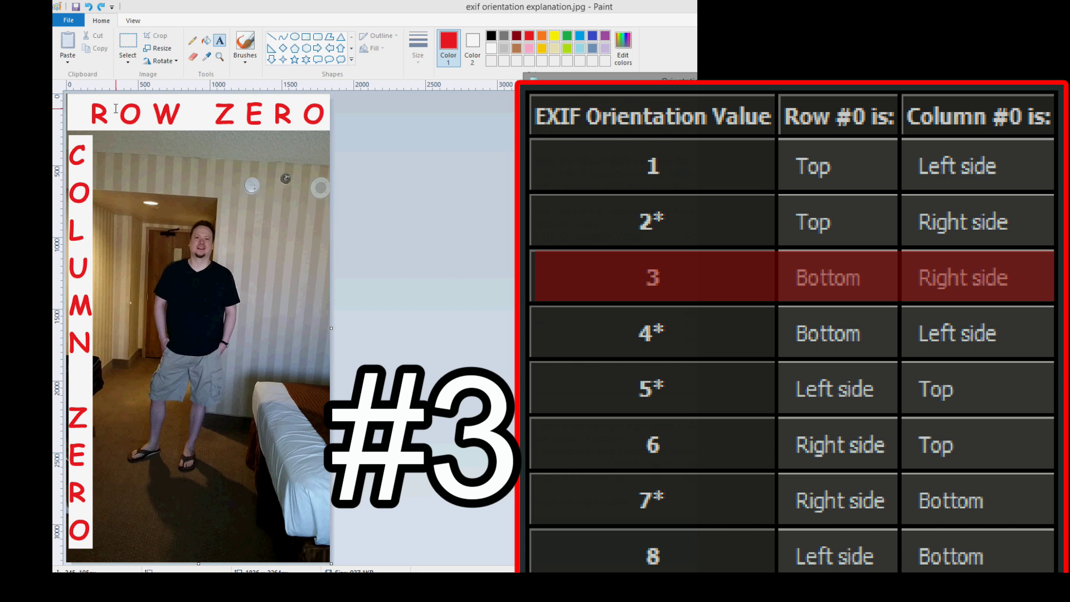
- Flip the example photo vertically, then horizontally, putting ROW ZERO at the bottom
{"action": "left_click", "coordinate": [177, 61]}
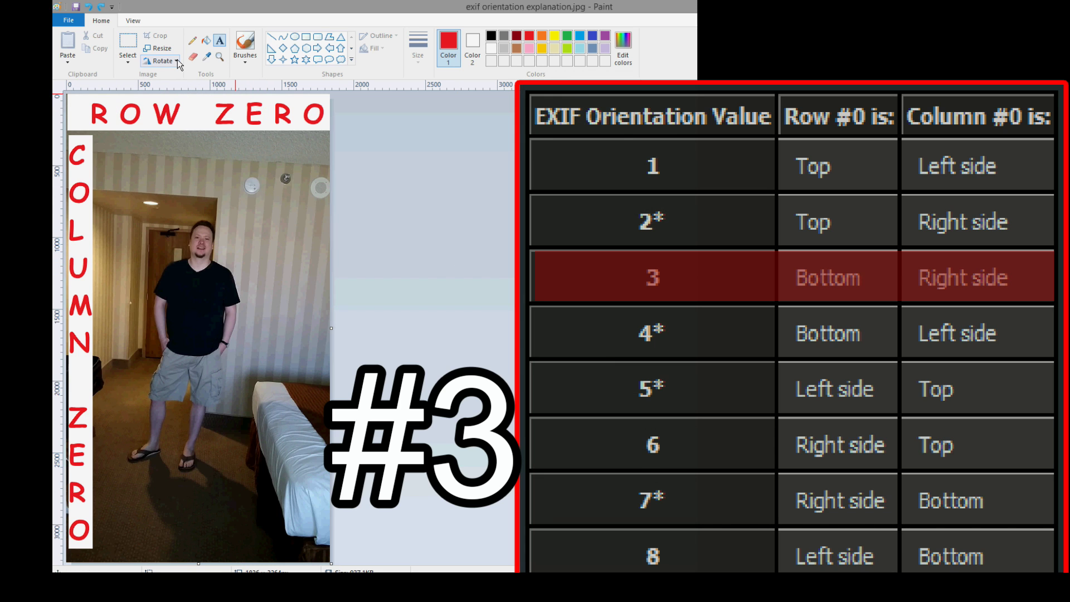
{"action": "left_click", "coordinate": [178, 62]}
{"action": "left_click", "coordinate": [179, 113]}
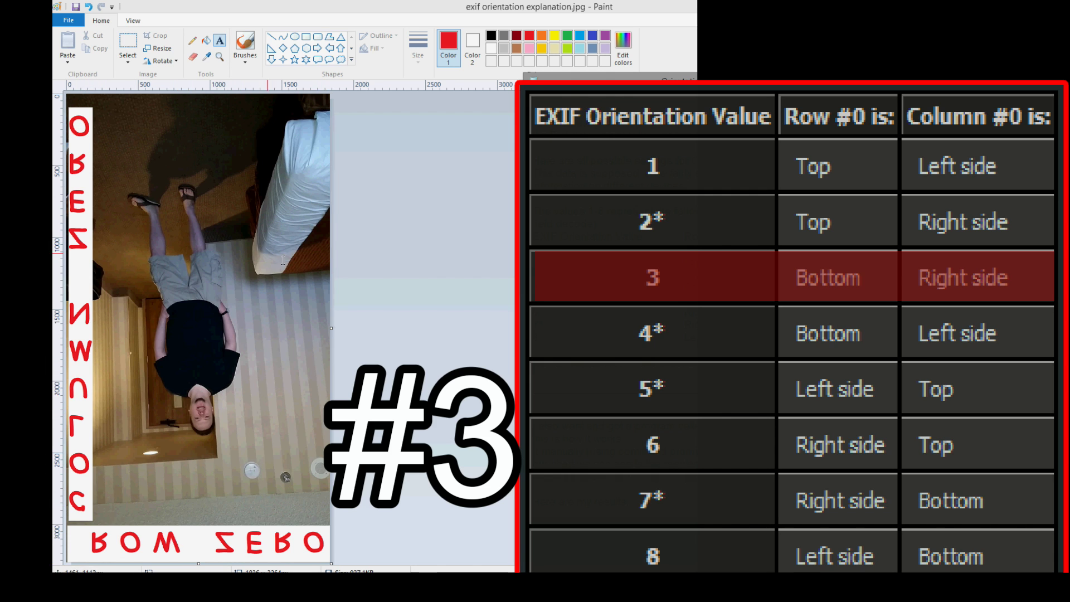
{"action": "left_click", "coordinate": [171, 63]}
{"action": "left_click", "coordinate": [170, 62]}
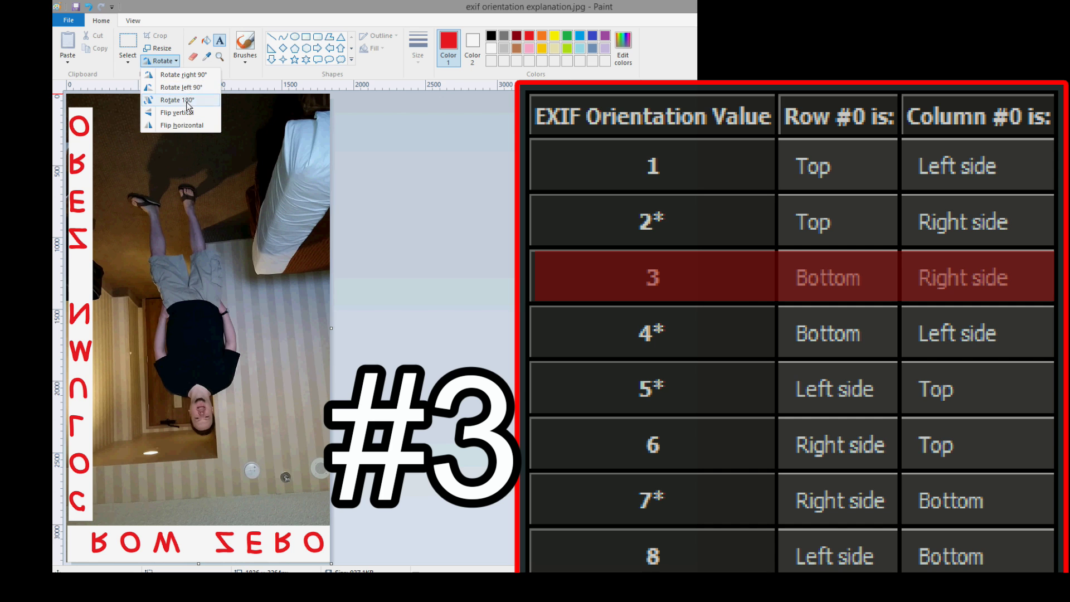
{"action": "left_click", "coordinate": [170, 127]}
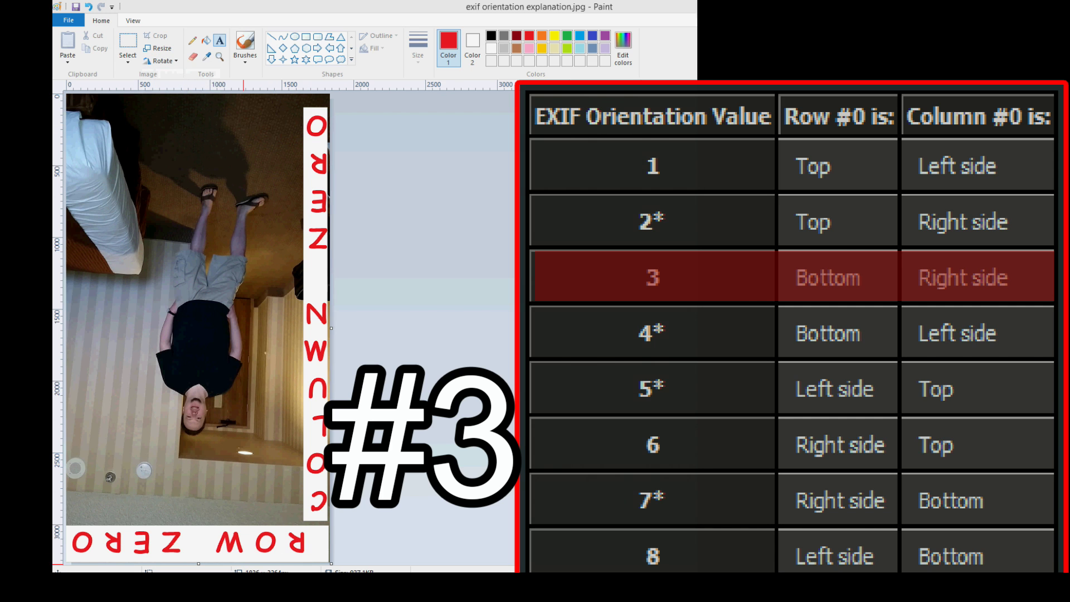
{"action": "left_click", "coordinate": [557, 139]}
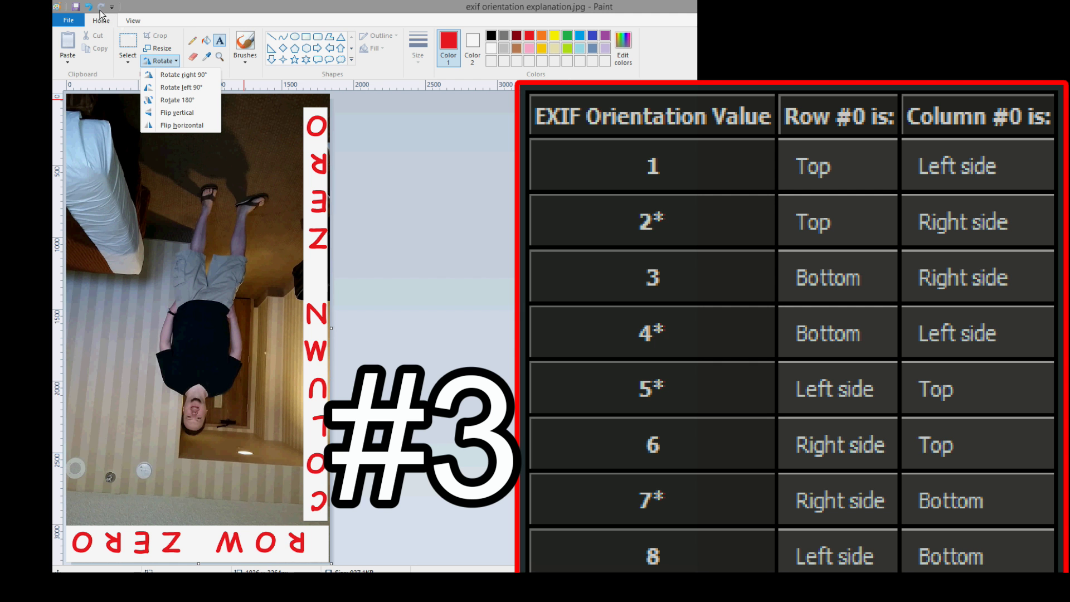
- Rotate the photo 180° to restore it, then rotate 180° again to demonstrate
{"action": "left_click", "coordinate": [170, 98]}
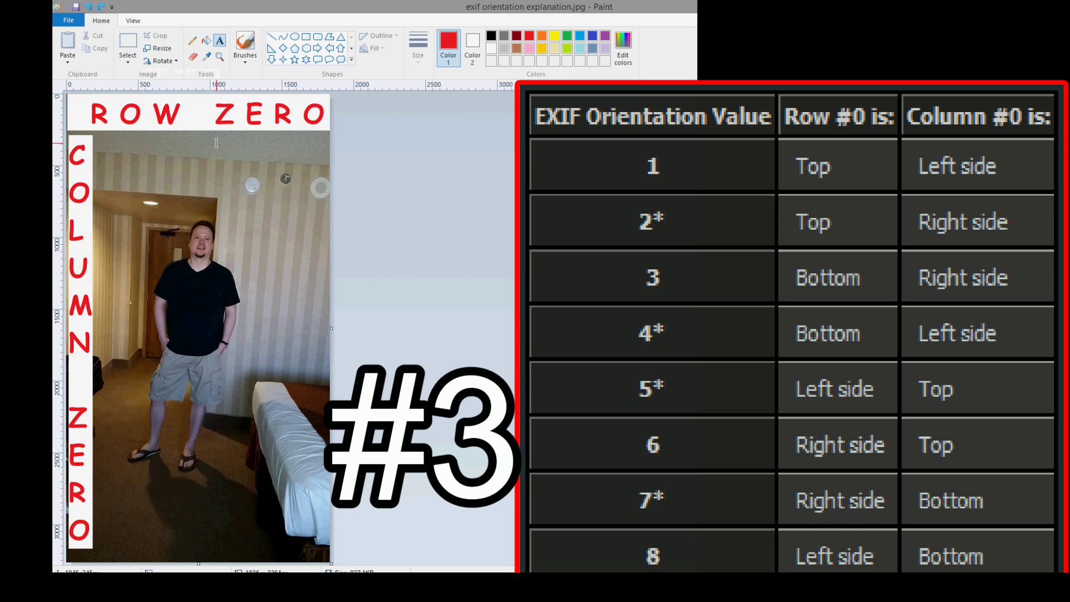
{"action": "left_click", "coordinate": [174, 61]}
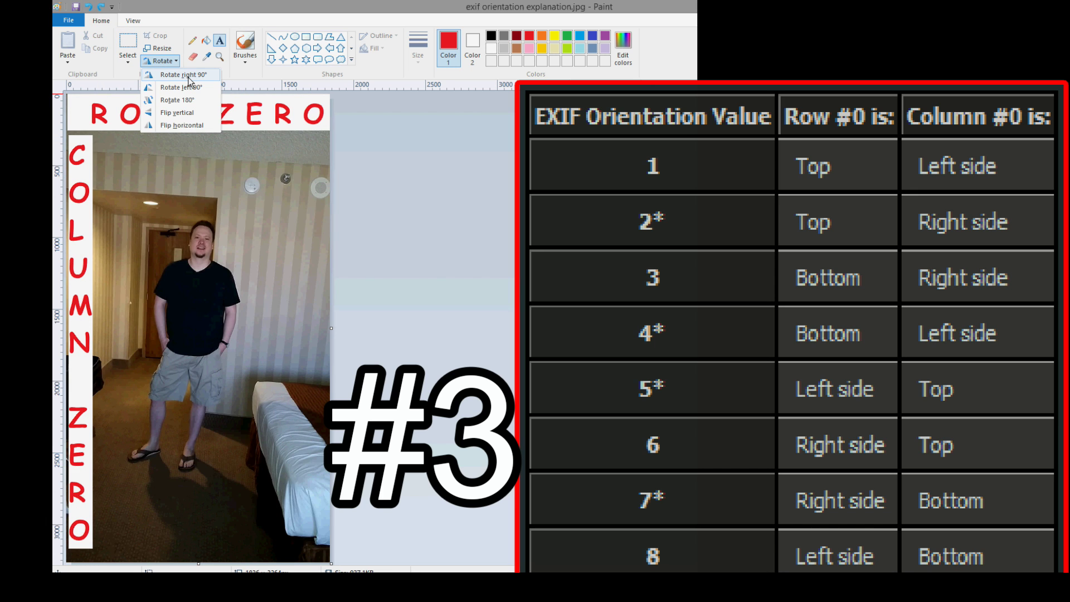
{"action": "left_click", "coordinate": [177, 100]}
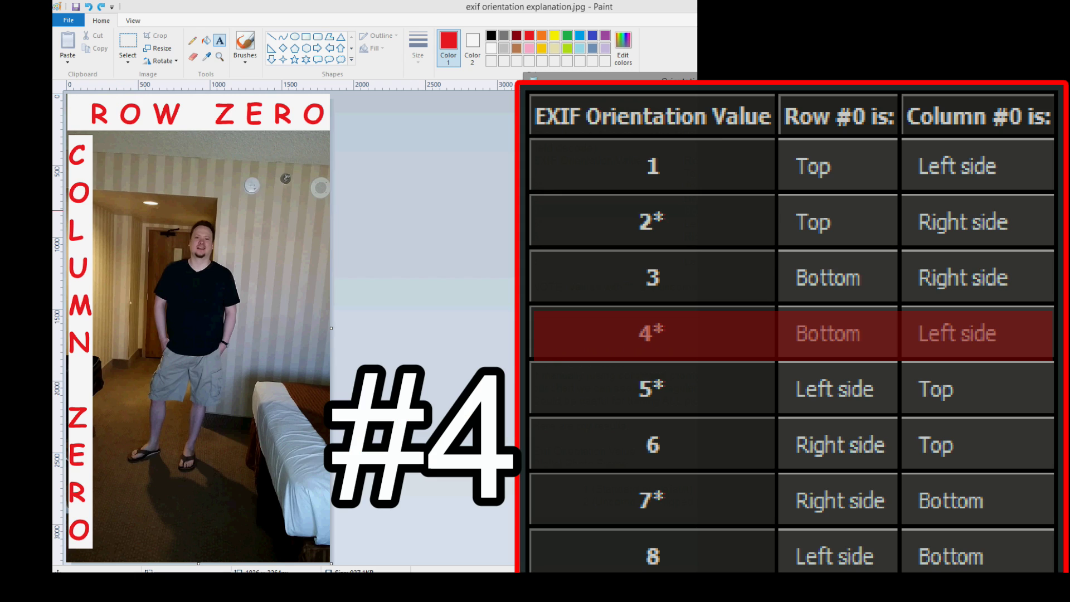
- Flip the example photo vertically to show orientation 4, then undo the flip
{"action": "left_click", "coordinate": [164, 61]}
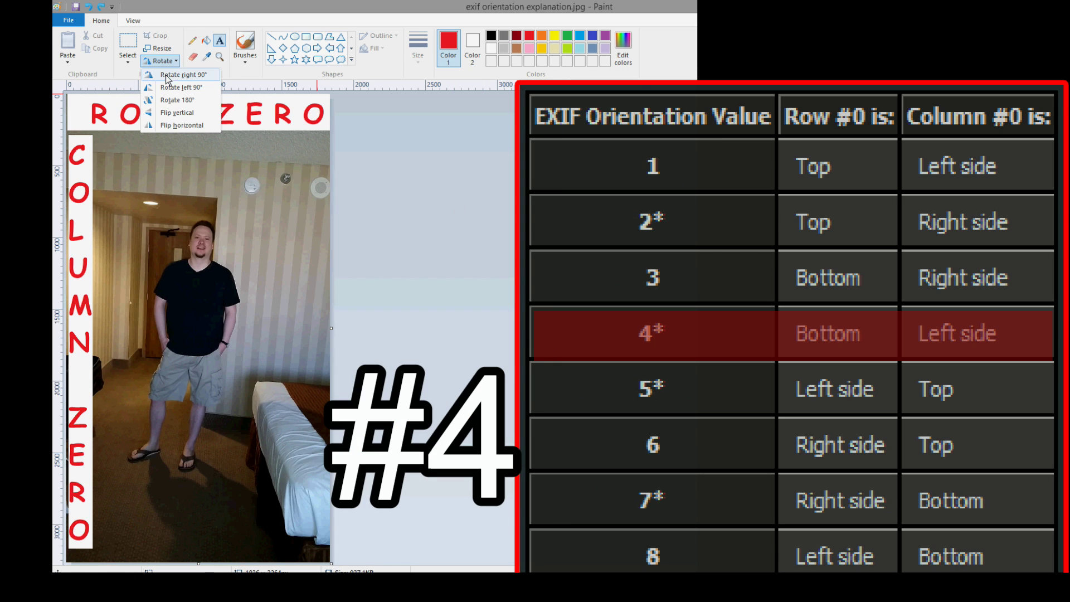
{"action": "left_click", "coordinate": [170, 114]}
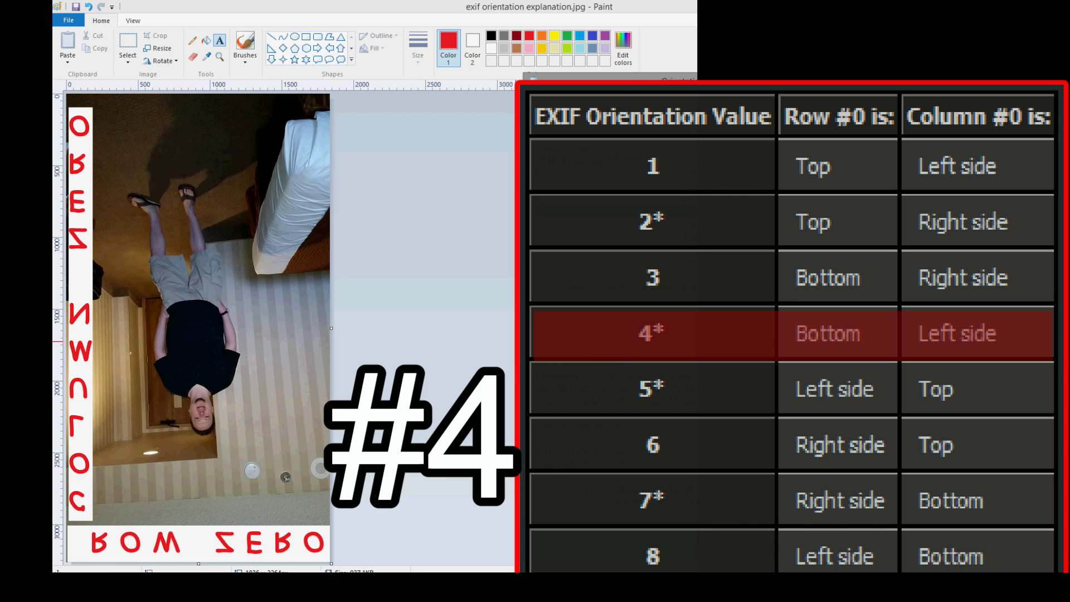
{"action": "left_click", "coordinate": [88, 6]}
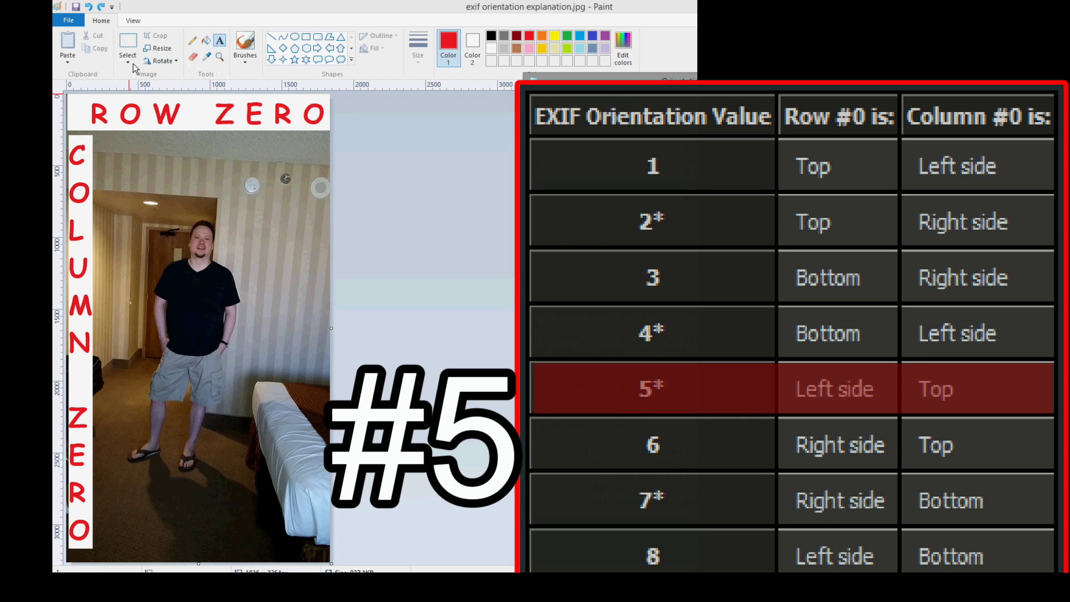
- Rotate the example photo 90° left, then flip it vertically to illustrate orientation 5
{"action": "left_click", "coordinate": [160, 61]}
{"action": "left_click", "coordinate": [181, 88]}
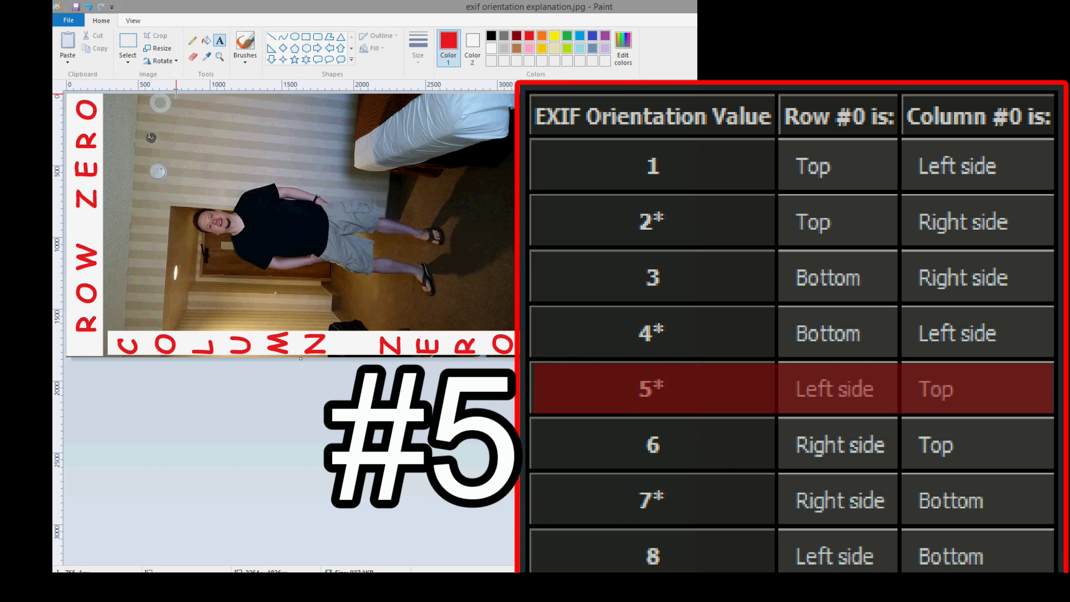
{"action": "left_click", "coordinate": [174, 61]}
{"action": "left_click", "coordinate": [167, 113]}
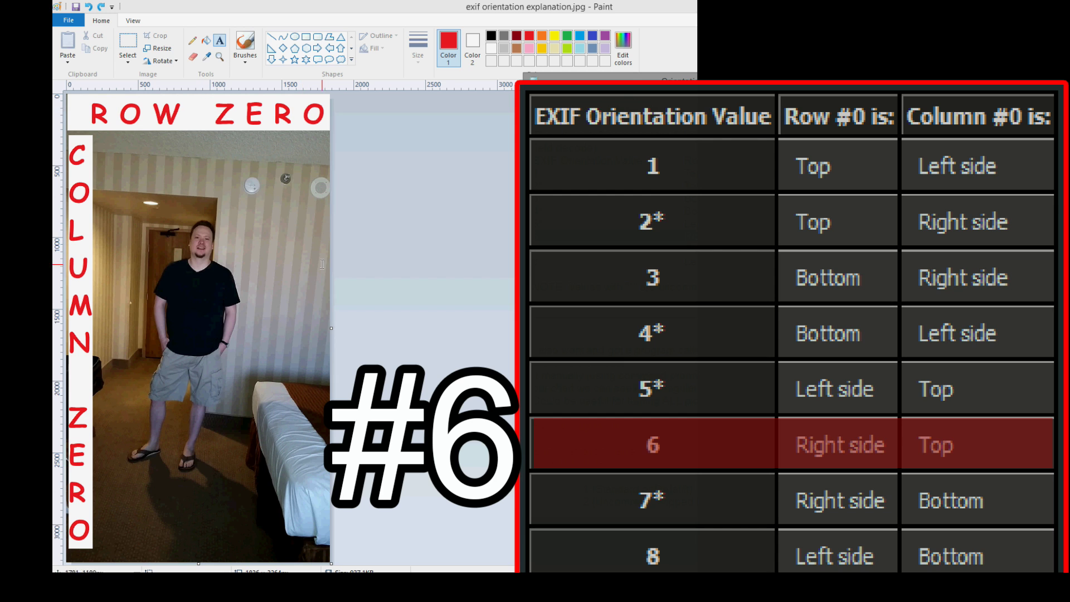
- Rotate the labelled photo 90° right to illustrate orientation 6
{"action": "left_click", "coordinate": [174, 62]}
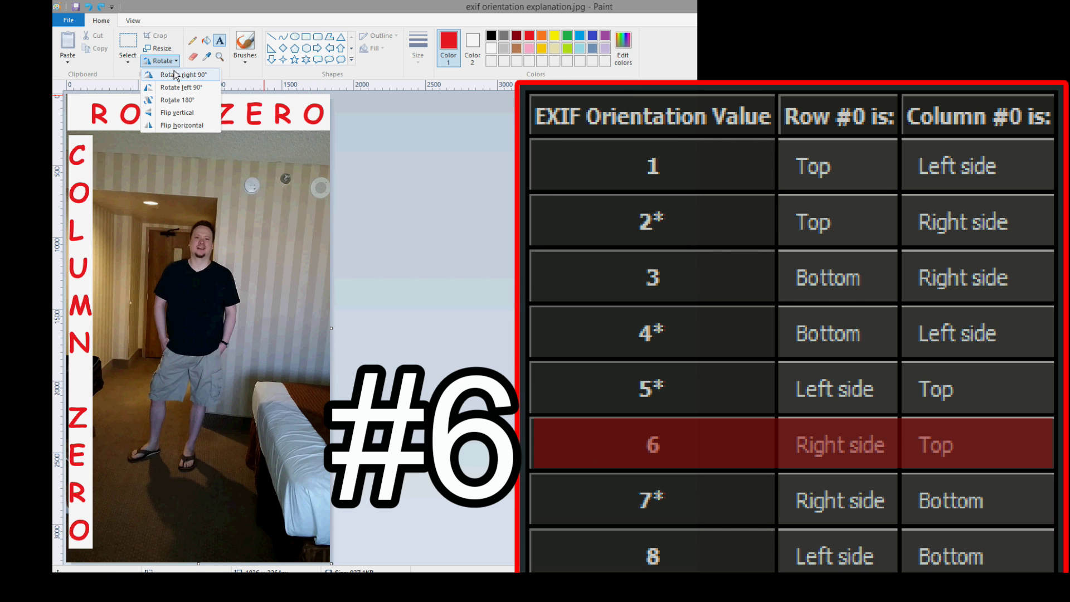
{"action": "left_click", "coordinate": [179, 74]}
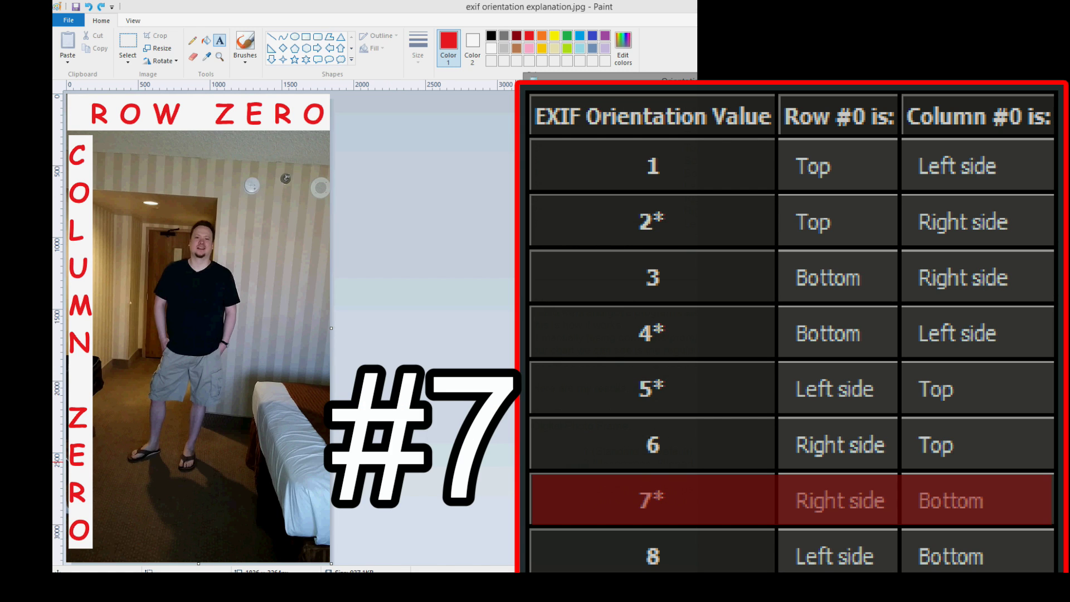
- Rotate the labelled photo 90° right, then flip it vertically for orientation 7
{"action": "left_click", "coordinate": [172, 62]}
{"action": "left_click", "coordinate": [181, 75]}
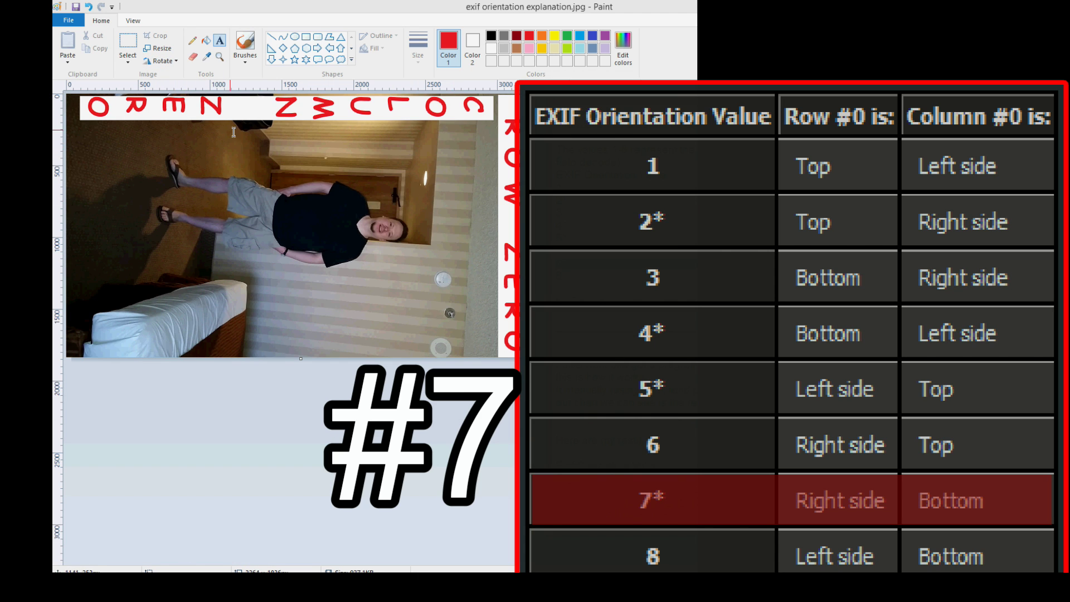
{"action": "left_click", "coordinate": [172, 61]}
{"action": "left_click", "coordinate": [186, 114]}
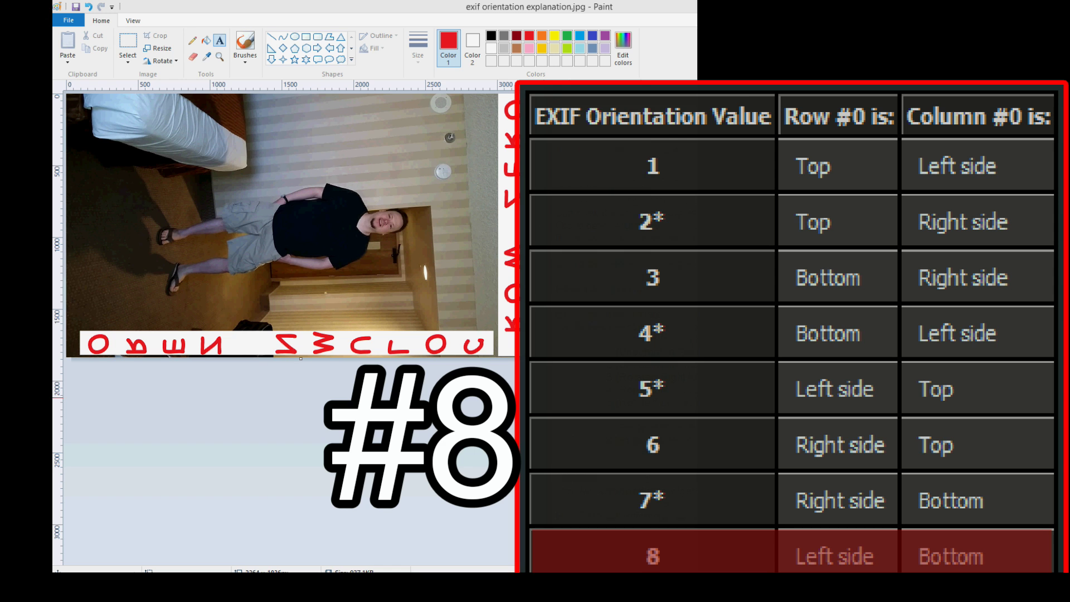
- Undo the flip and rotation, then rotate the photo 90° left for orientation 8
{"action": "left_click", "coordinate": [88, 8]}
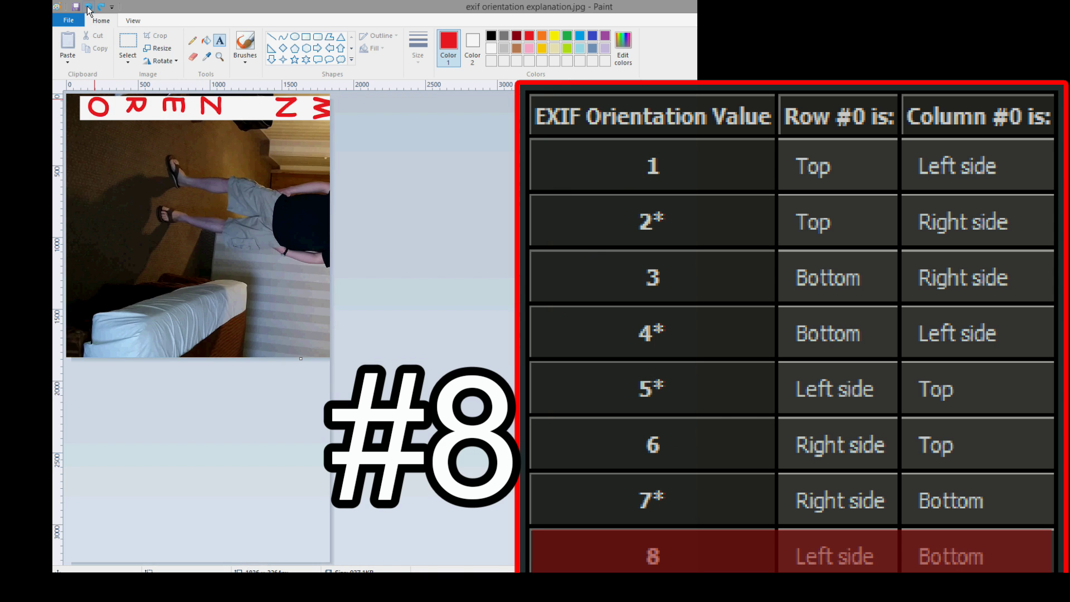
{"action": "left_click", "coordinate": [88, 7]}
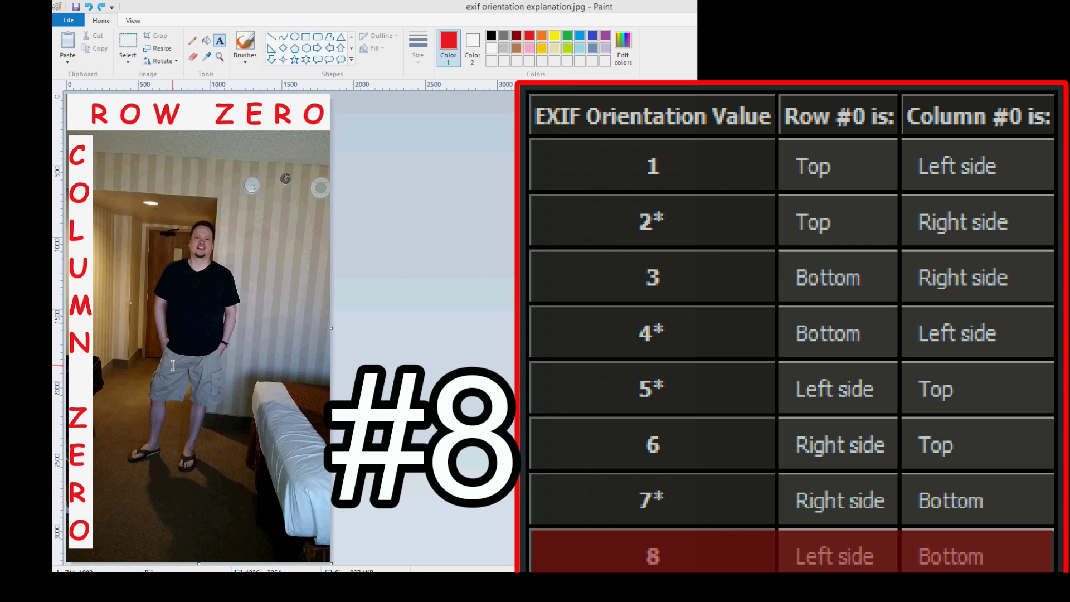
{"action": "left_click", "coordinate": [165, 61]}
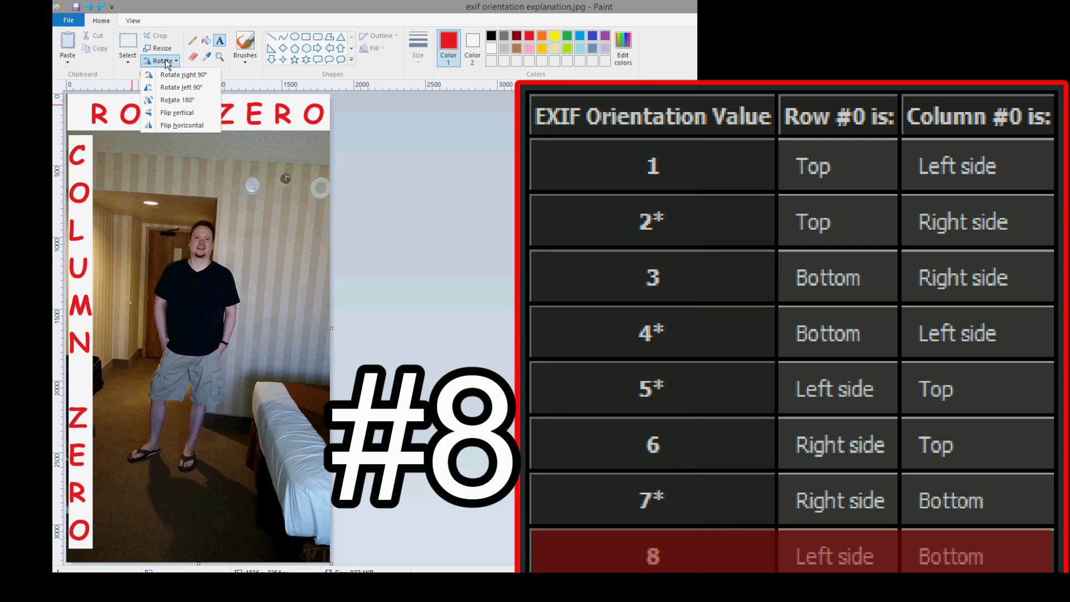
{"action": "left_click", "coordinate": [182, 88]}
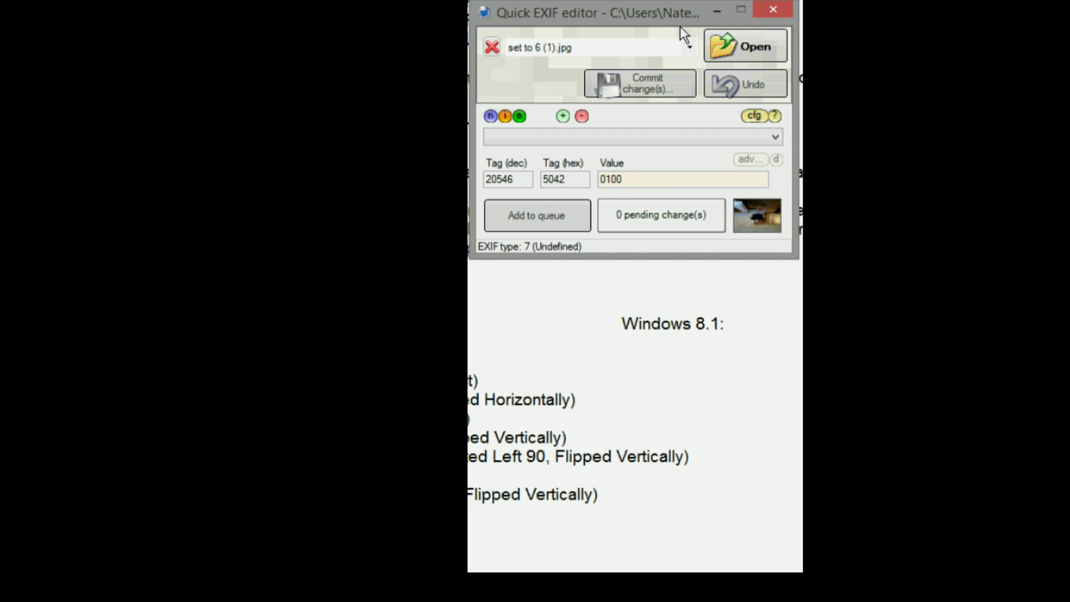
- Select the Orientation tag (274) for set to 6 (1).jpg, confirming its value is 6
{"action": "left_click", "coordinate": [624, 136]}
{"action": "scroll", "coordinate": [570, 261], "scroll_direction": "down", "scroll_amount": 3}
{"action": "scroll", "coordinate": [566, 270], "scroll_direction": "down", "scroll_amount": 2}
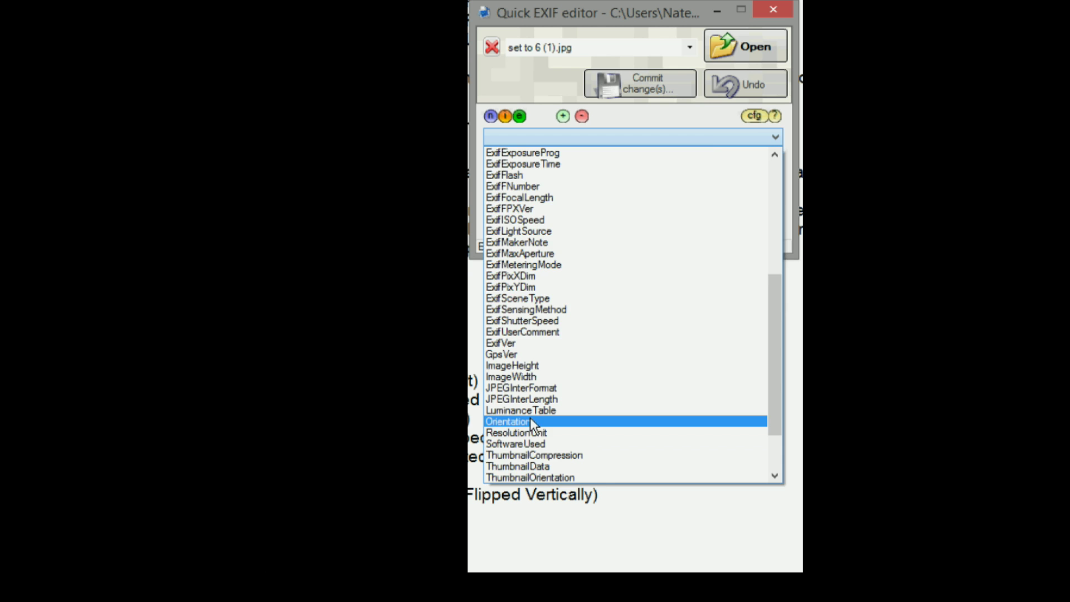
{"action": "left_click", "coordinate": [377, 437]}
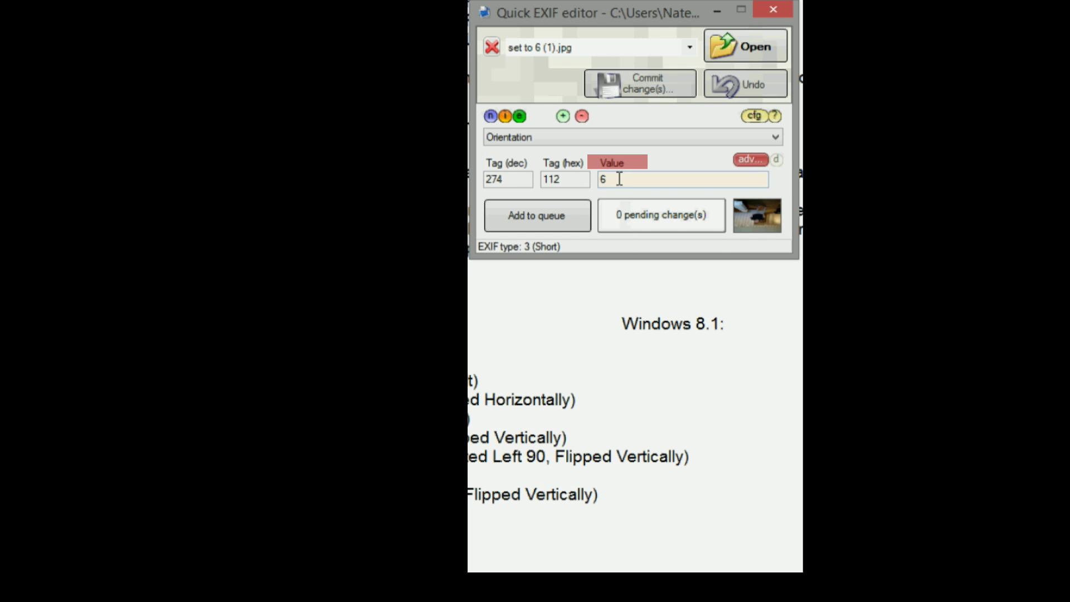
{"action": "mouse_move", "coordinate": [718, 241]}
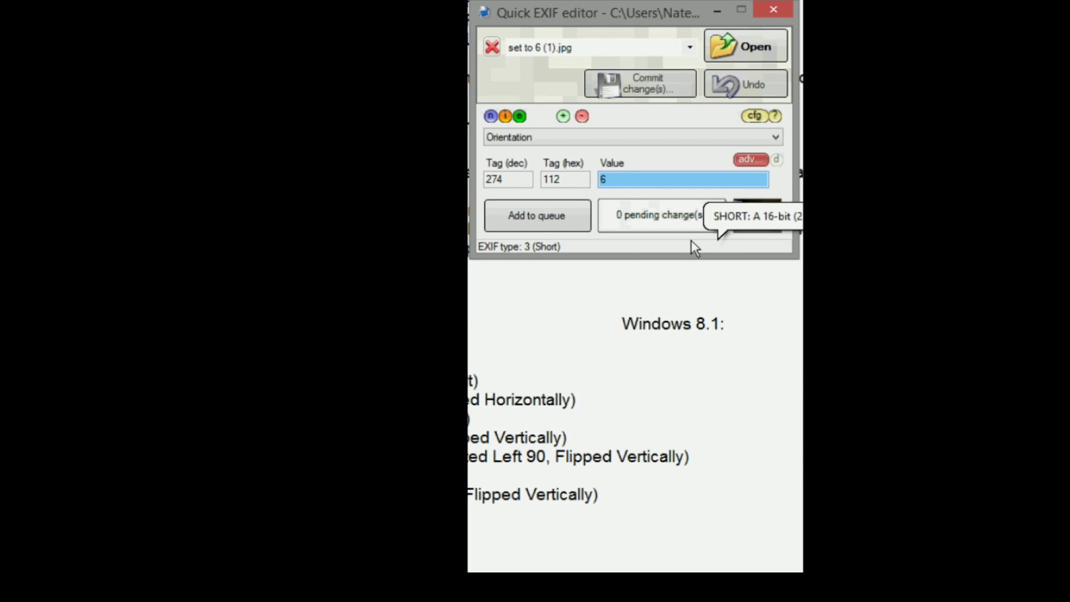
{"action": "left_click", "coordinate": [538, 50]}
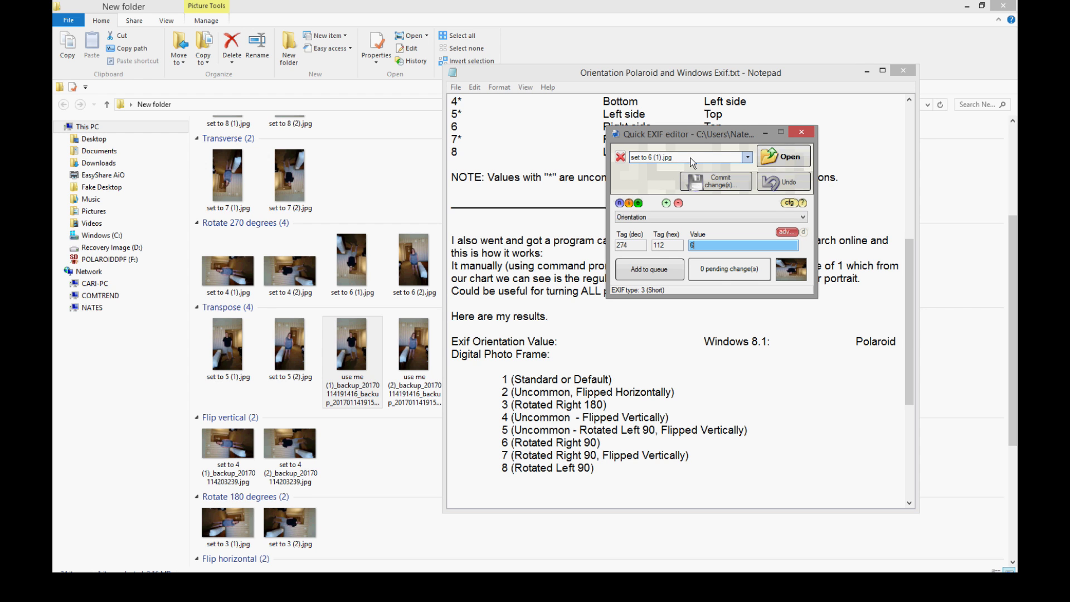
- Load set to 3 (1).jpg and set to 3 (2).jpg together into Quick EXIF Editor
{"action": "left_click", "coordinate": [800, 132]}
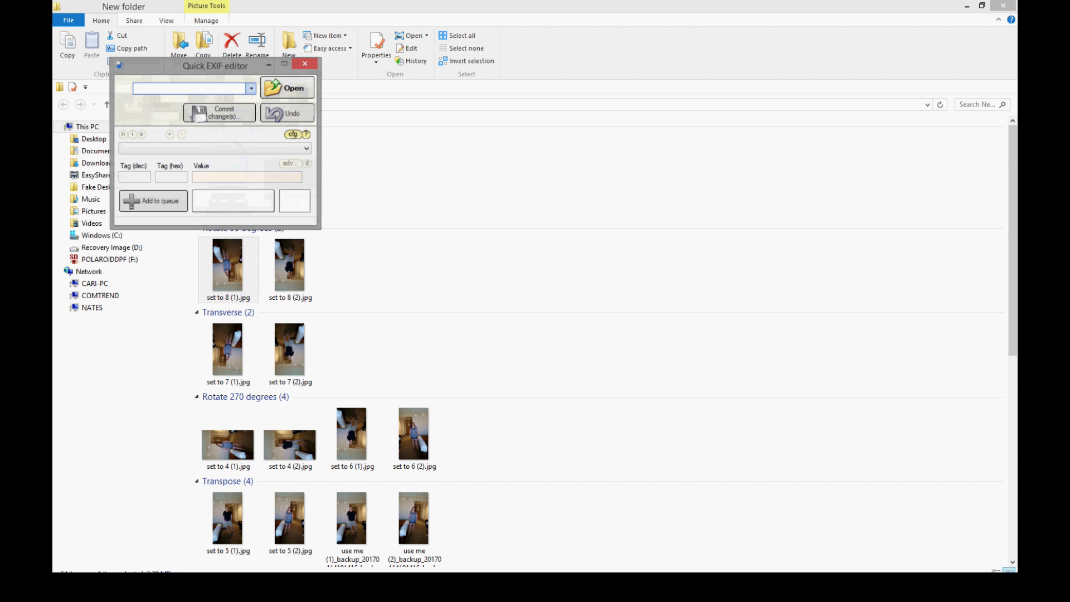
{"action": "left_click_drag", "start_coordinate": [218, 64], "coordinate": [765, 162]}
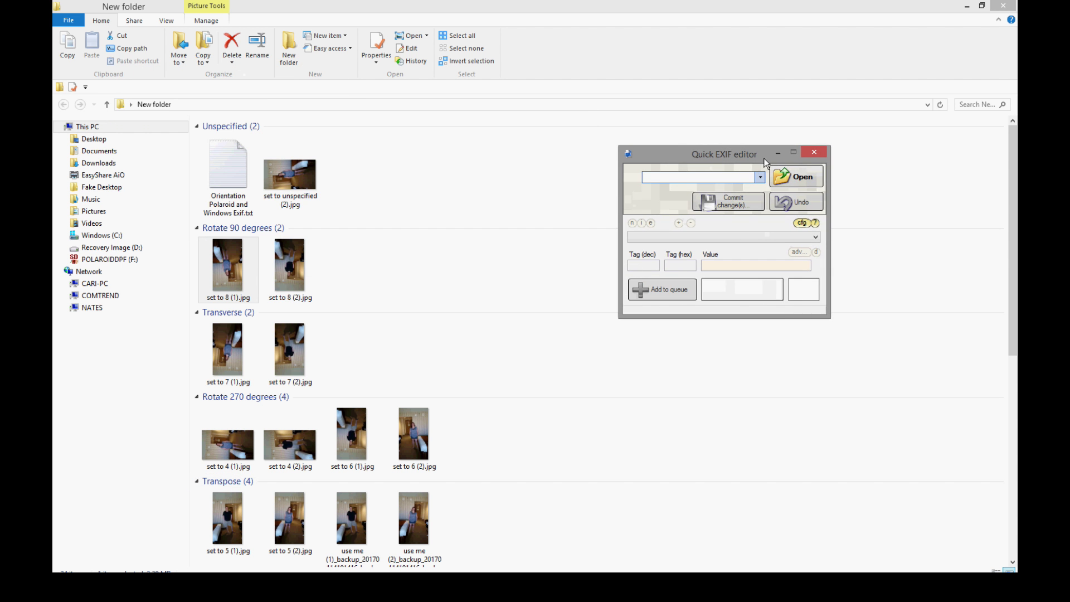
{"action": "left_click", "coordinate": [797, 175]}
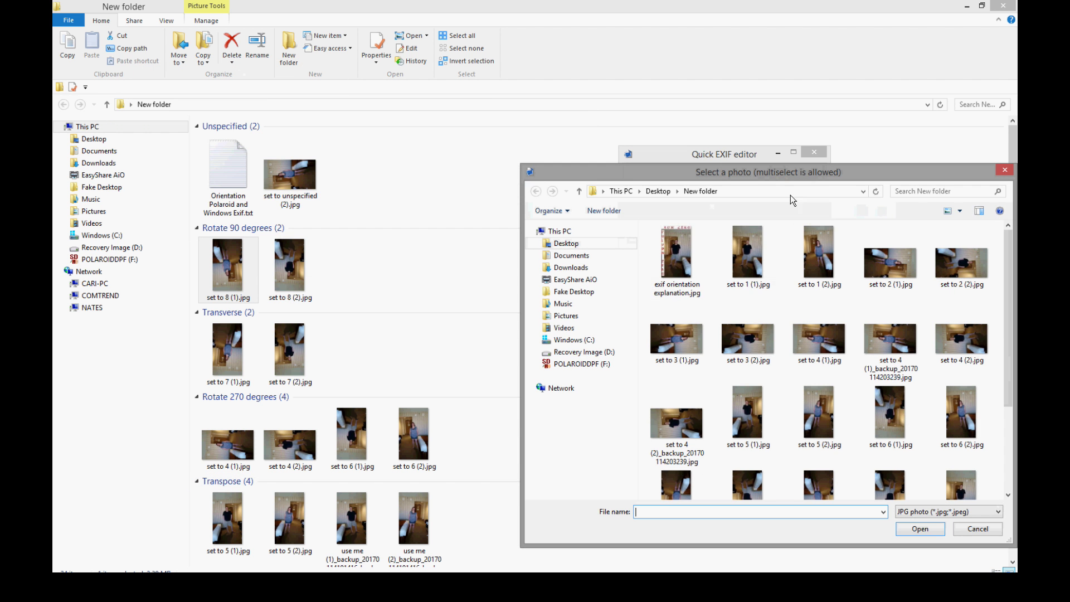
{"action": "left_click", "coordinate": [694, 354]}
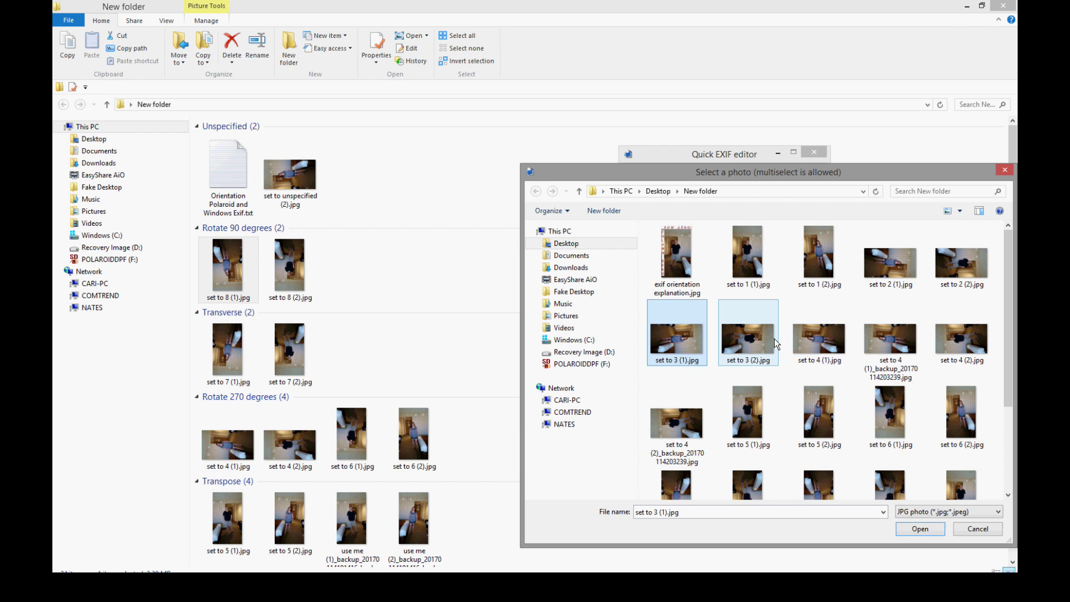
{"action": "left_click", "coordinate": [749, 341], "text": "ctrl"}
{"action": "left_click", "coordinate": [925, 529]}
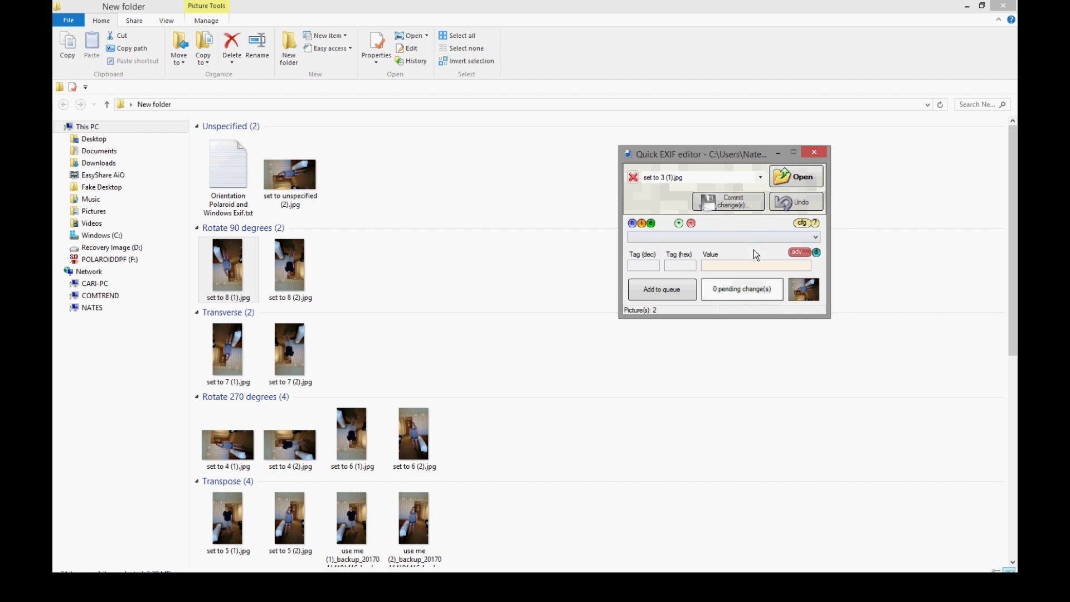
- Show their Orientation tag, select its current value 3, then close the editor
{"action": "left_click", "coordinate": [758, 236]}
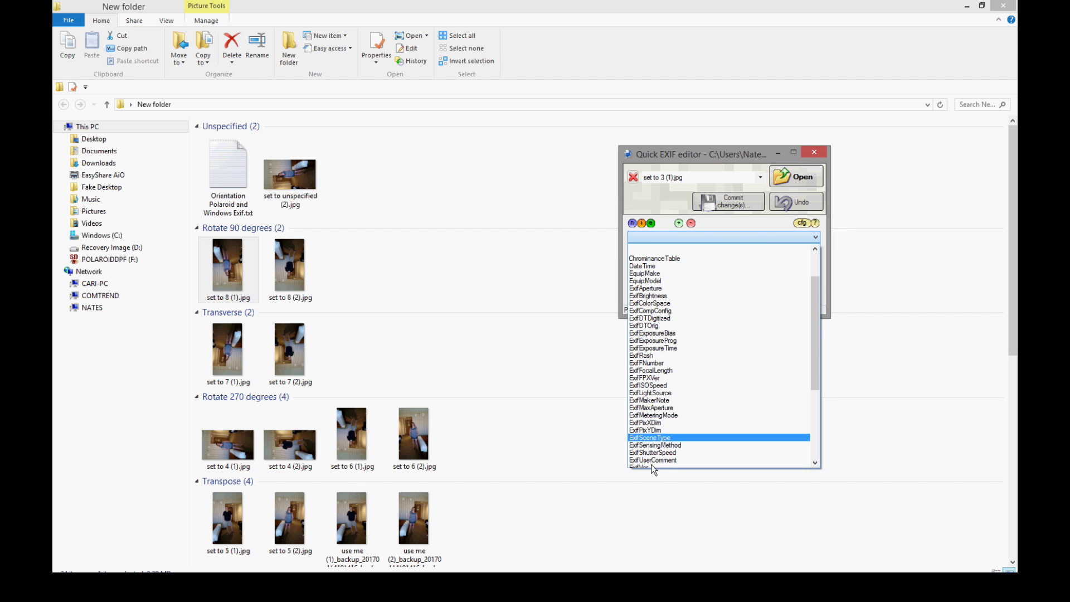
{"action": "scroll", "coordinate": [653, 463], "scroll_direction": "down", "scroll_amount": 3}
{"action": "left_click", "coordinate": [669, 411]}
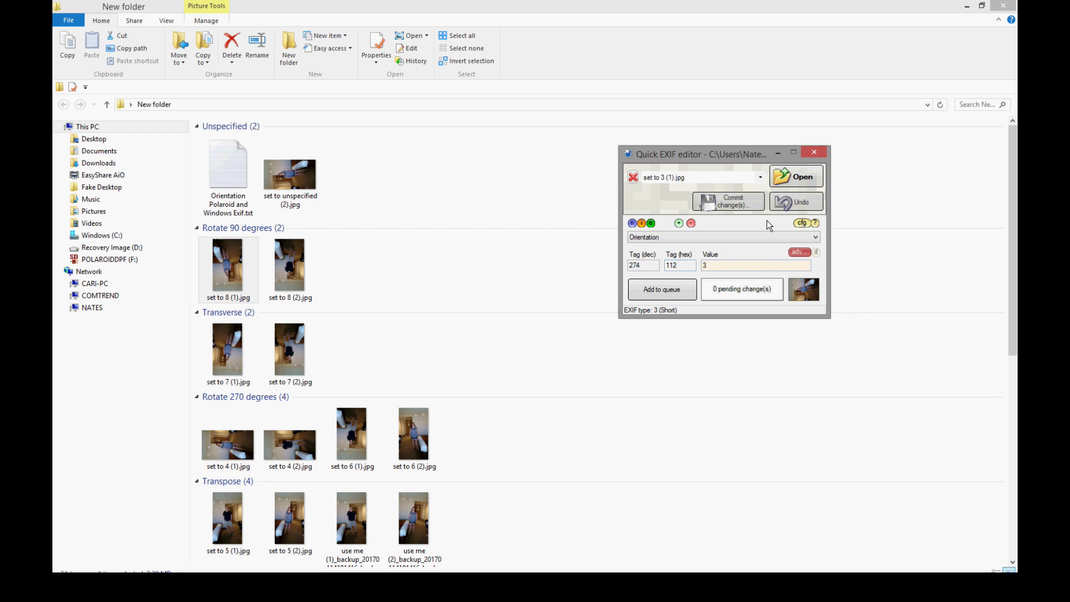
{"action": "double_click", "coordinate": [716, 264]}
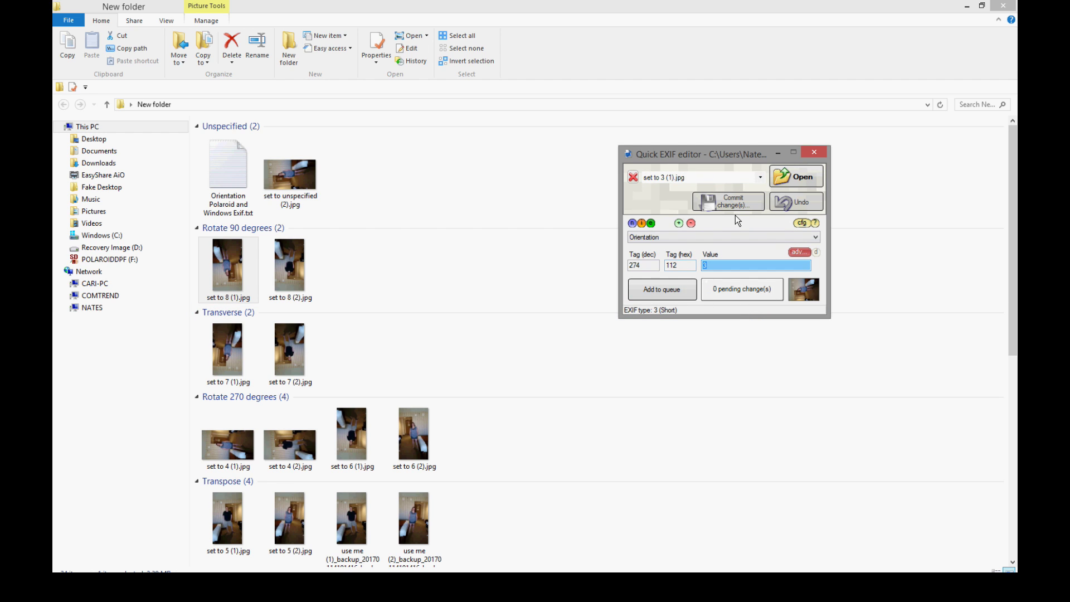
{"action": "left_click", "coordinate": [812, 152]}
- Paste set to 1 (1).jpg and set to 1 (2).jpg into the POLAROIDDPF (F:) drive window
{"action": "scroll", "coordinate": [347, 252], "scroll_direction": "down", "scroll_amount": 5}
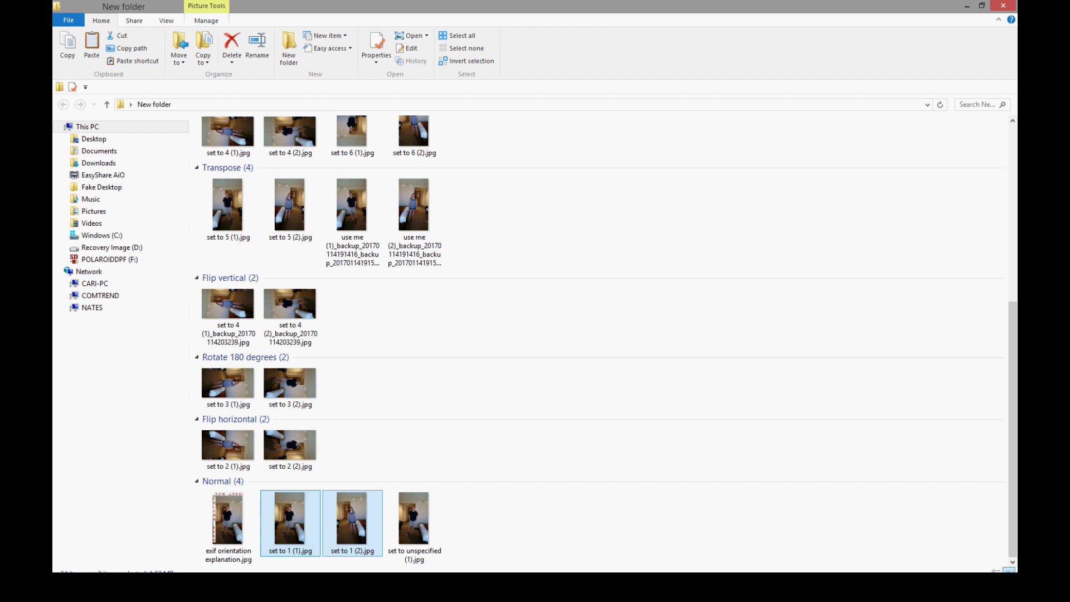
{"action": "key", "text": "alt+Tab"}
{"action": "left_click", "coordinate": [681, 455]}
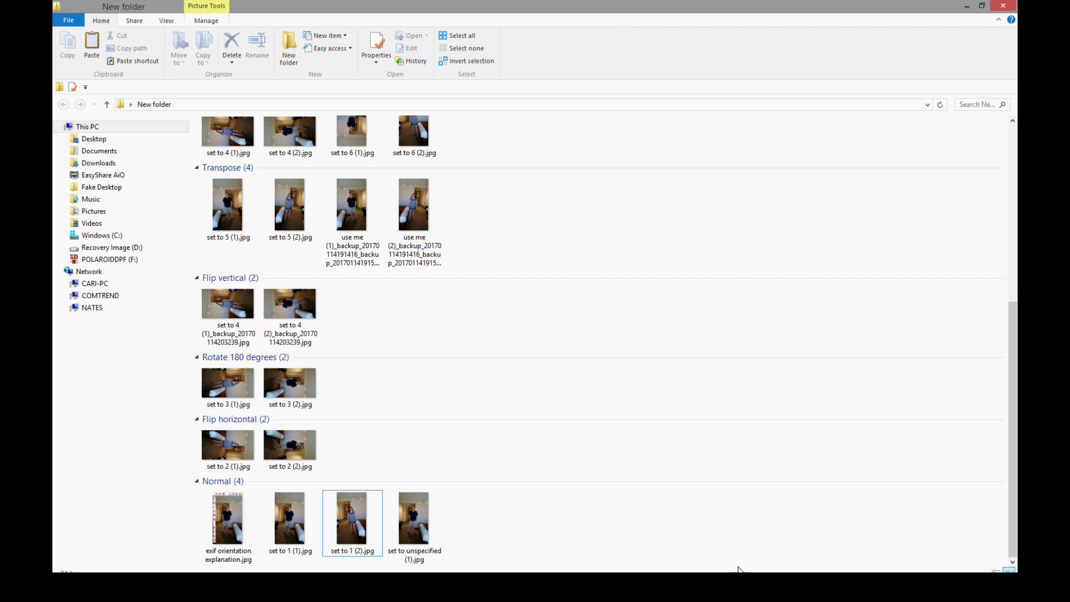
{"action": "key", "text": "alt+Tab"}
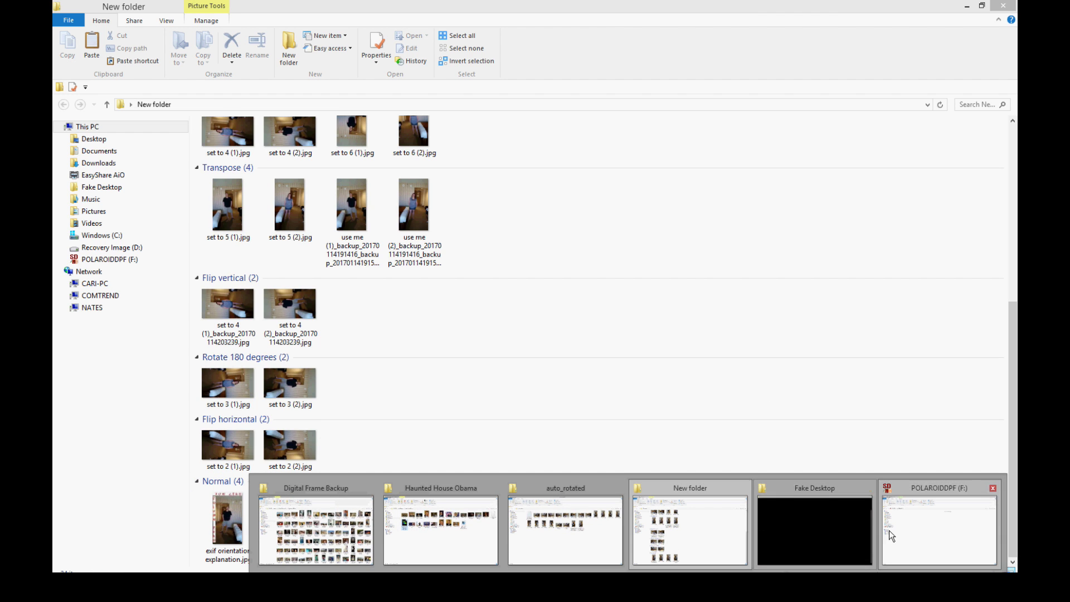
{"action": "left_click", "coordinate": [889, 530]}
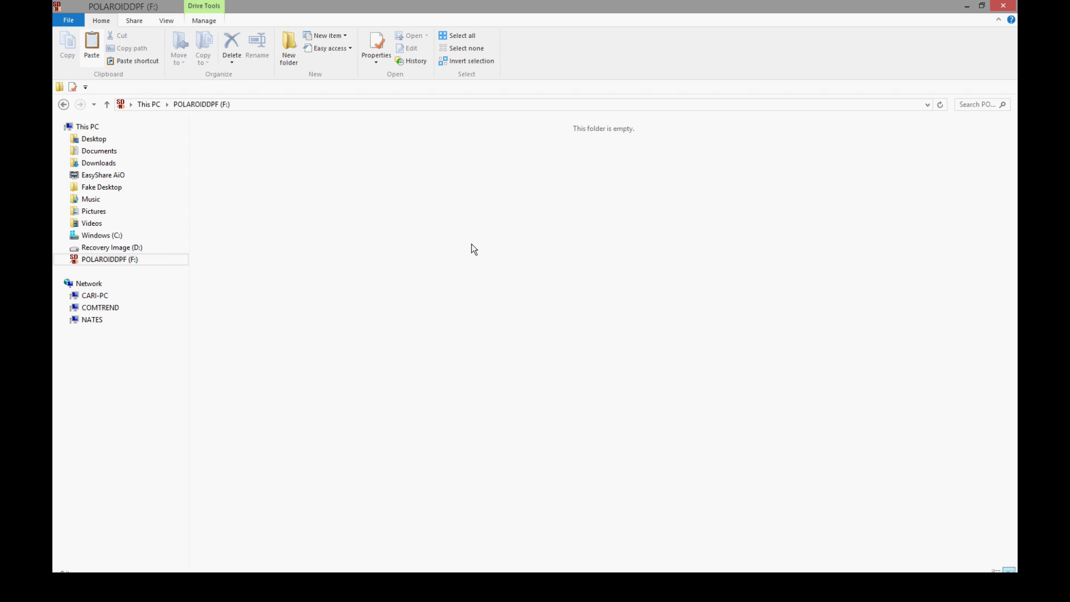
{"action": "key", "text": "ctrl+v"}
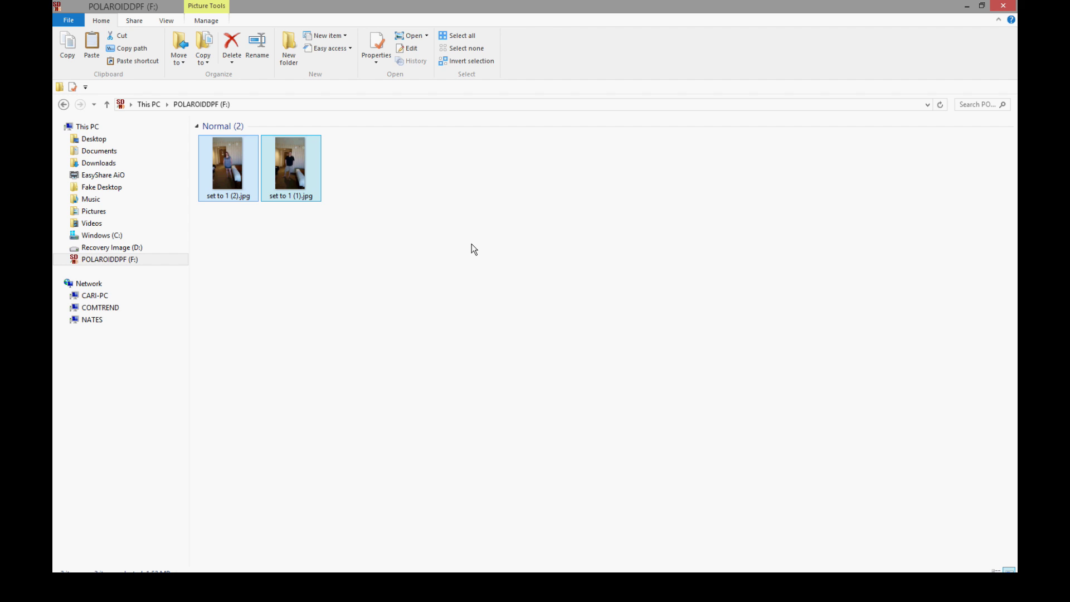
{"action": "left_click", "coordinate": [470, 244]}
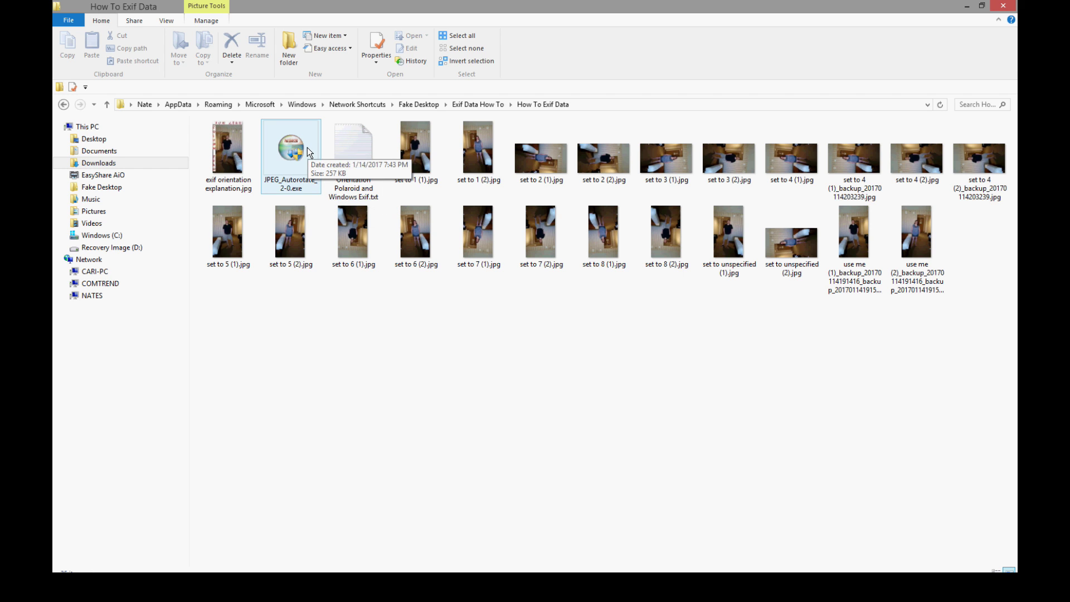
- Go back to Exif Data How To and show the How To Exif Data folder's Autorotate menu entries
{"action": "left_click", "coordinate": [63, 104]}
{"action": "right_click", "coordinate": [247, 147]}
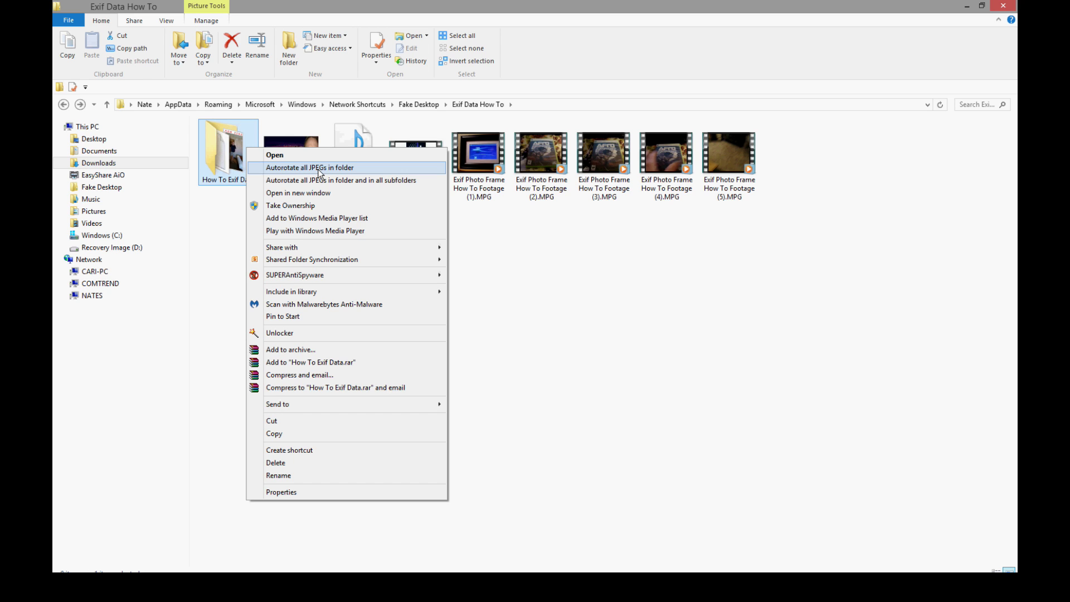
{"action": "left_click", "coordinate": [512, 242]}
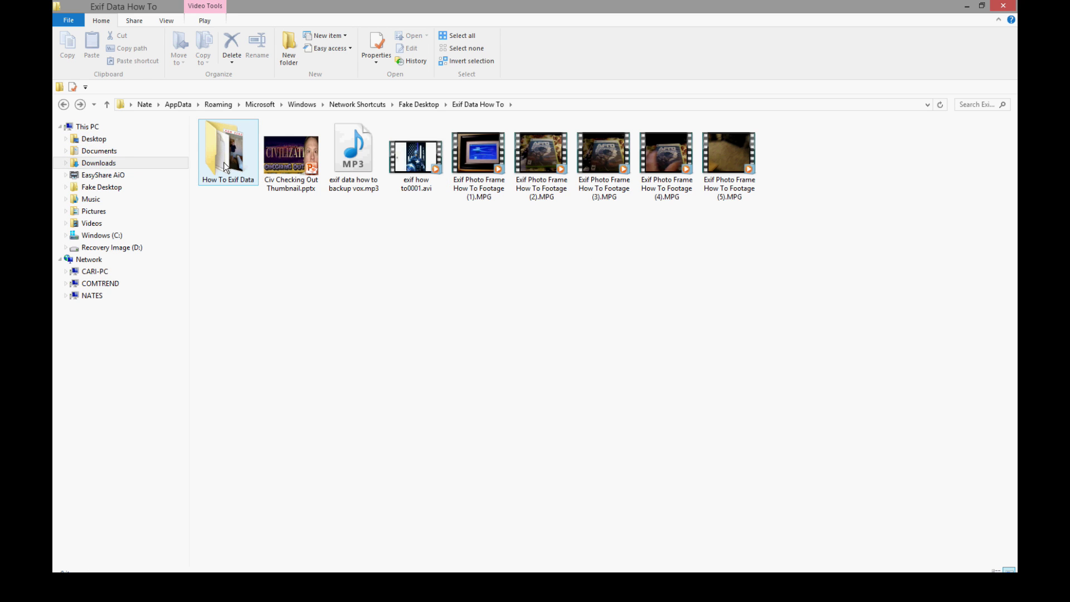
{"action": "mouse_move", "coordinate": [223, 162]}
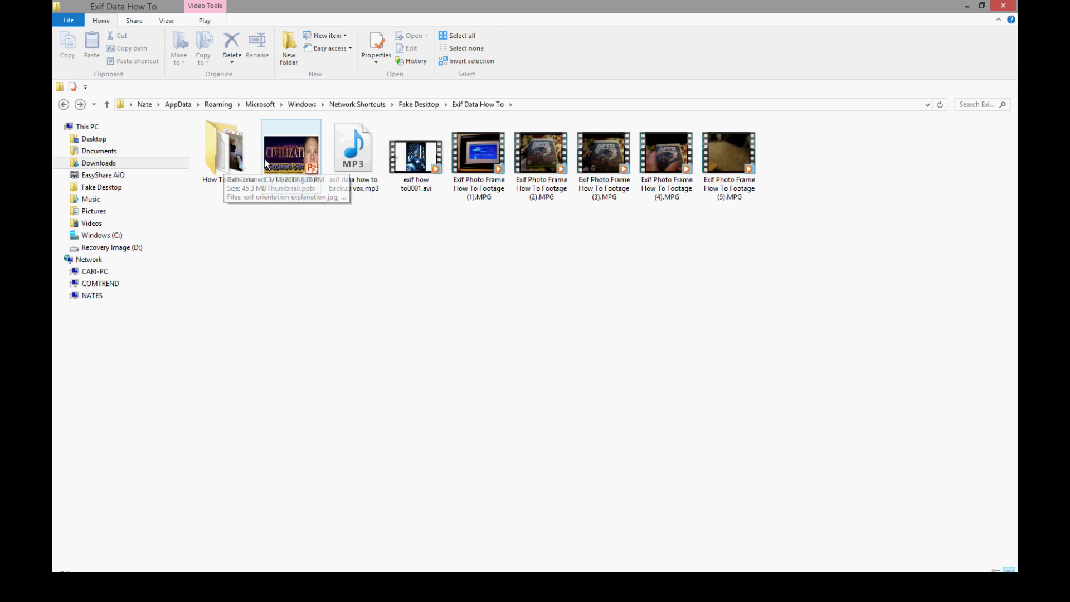
{"action": "right_click", "coordinate": [239, 152]}
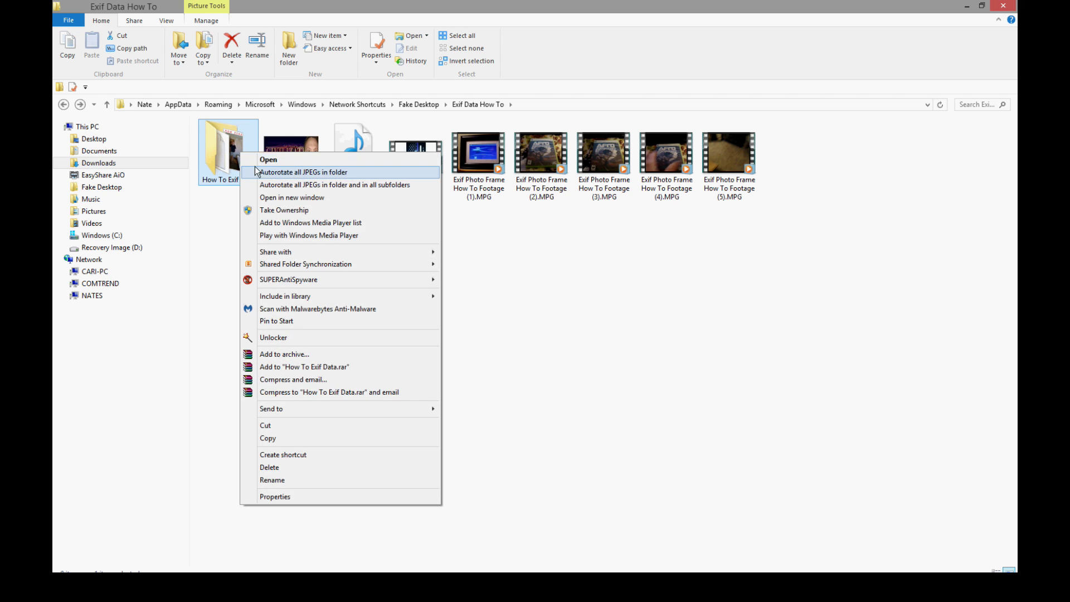